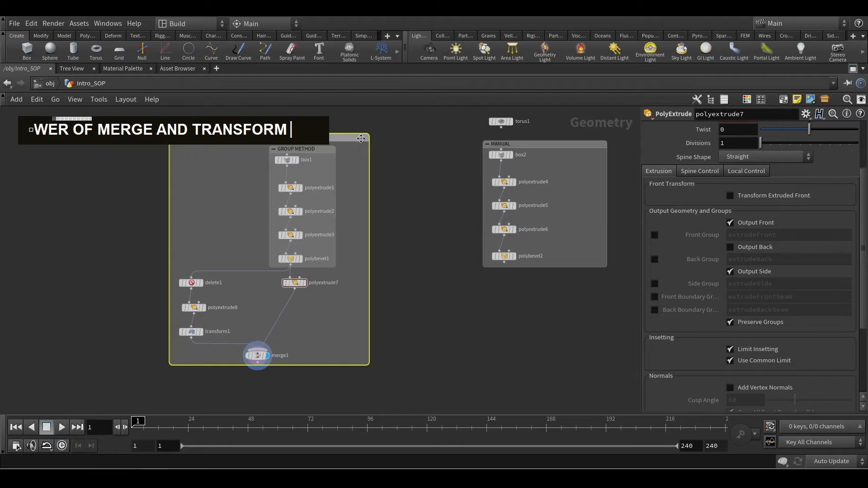
Step: Delete the outer network box titled POWER OF MERGE AND TRANSFORM, keeping the nodes inside it
double_click(361, 138)
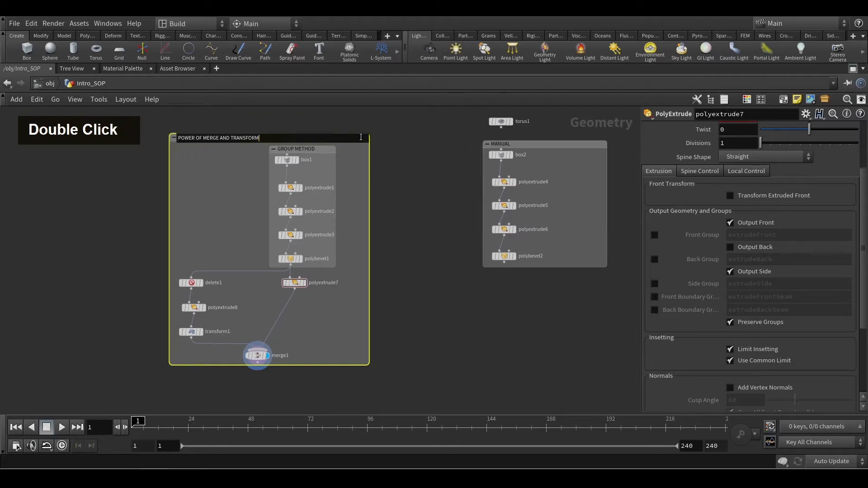
left_click(398, 185)
left_click(360, 143)
key("Delete")
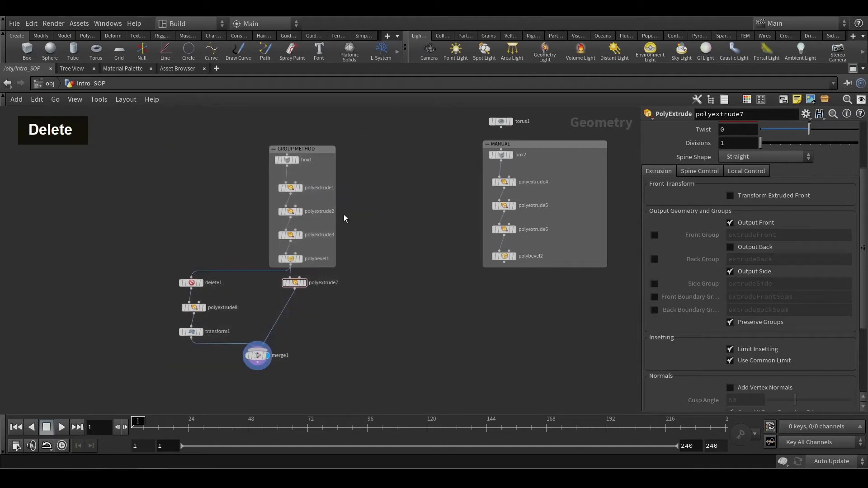
Step: Enclose the GROUP METHOD box and the nodes down to merge1 in a new network box titled POWER OF MERGE AND TRANSFORM
left_click_drag(387, 128, 145, 373)
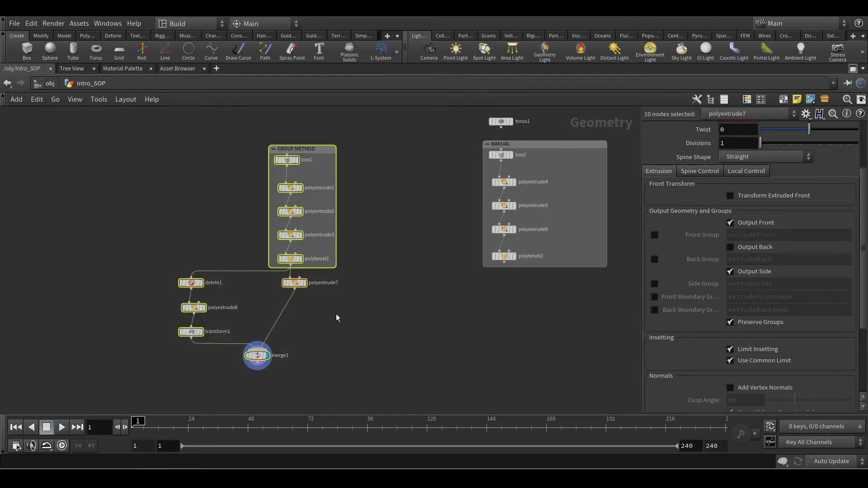
left_click(783, 100)
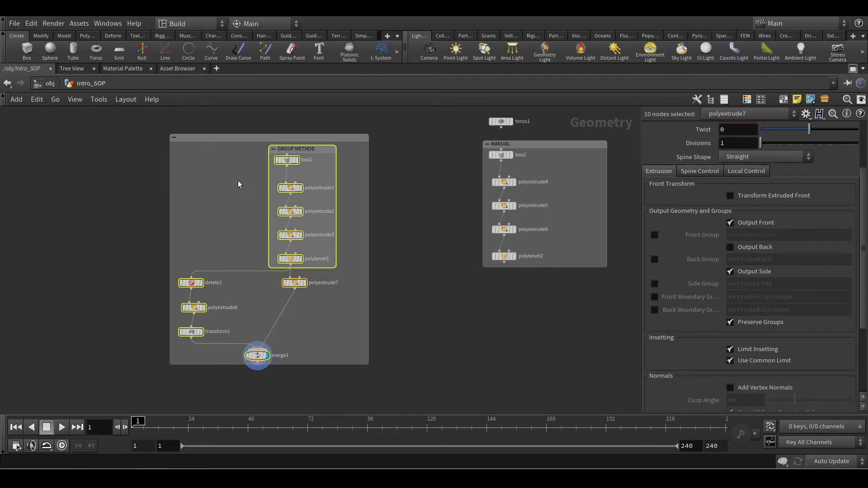
double_click(202, 138)
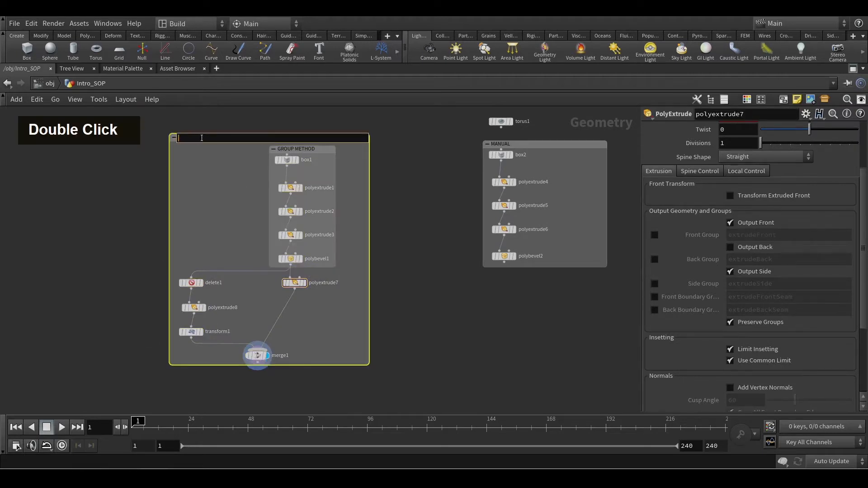
key("Return")
left_click_drag(334, 140, 349, 161)
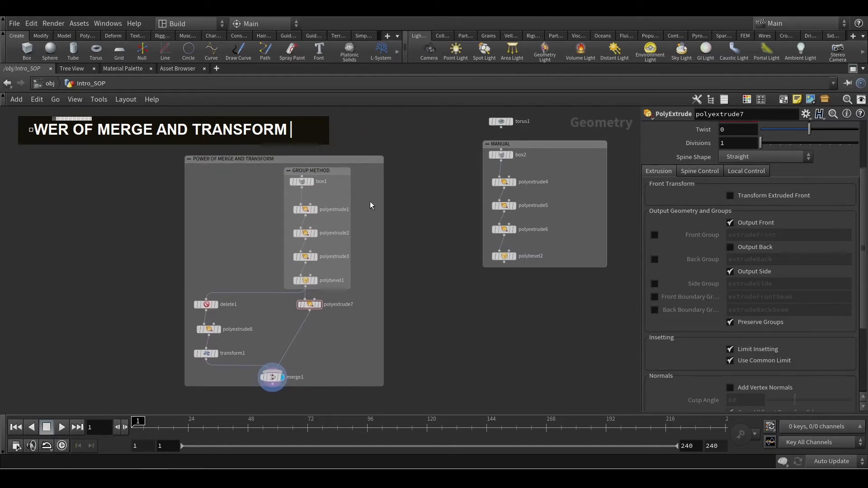
Step: Colour the POWER OF MERGE AND TRANSFORM network box magenta
left_click(369, 163)
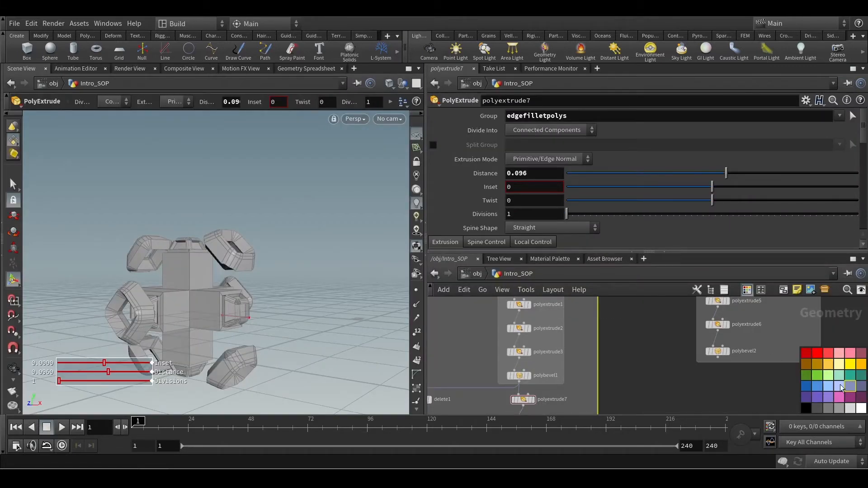
scroll(667, 375, "down", 2)
middle_click(669, 372)
scroll(715, 377, "down", 2)
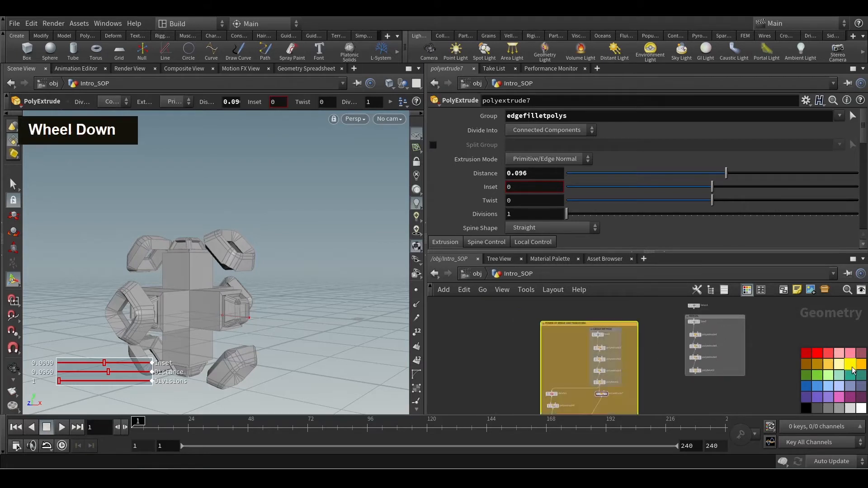
left_click(841, 399)
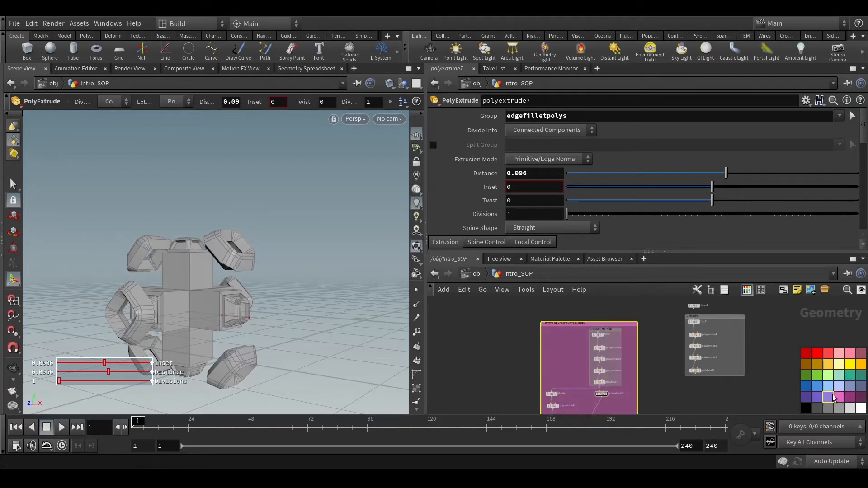
Step: Colour the inner GROUP METHOD network box light green
scroll(644, 372, "up", 2)
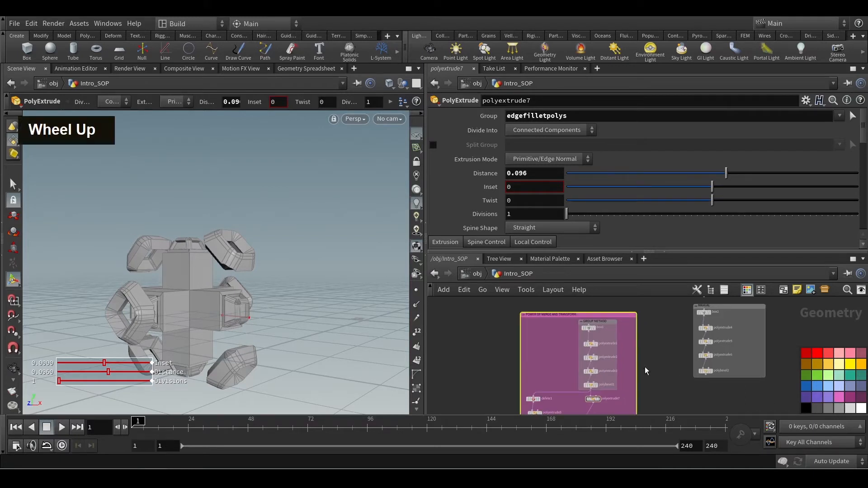
middle_click_drag(646, 372, 643, 355)
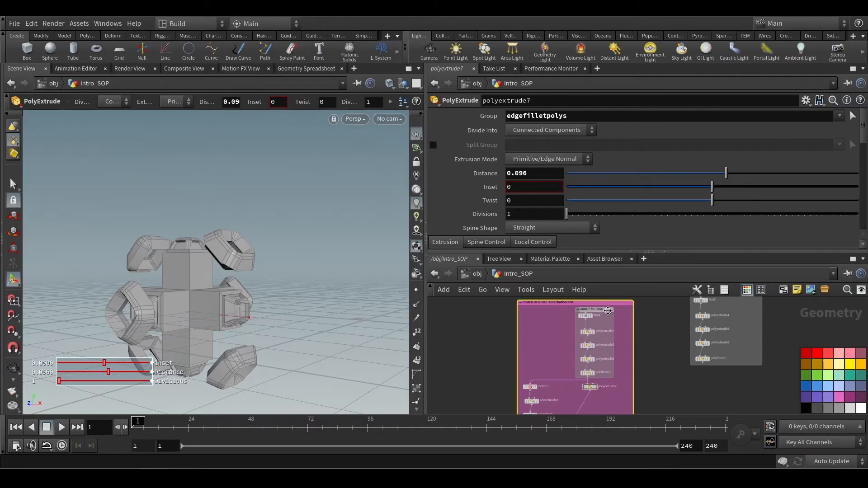
left_click(605, 310)
left_click(830, 381)
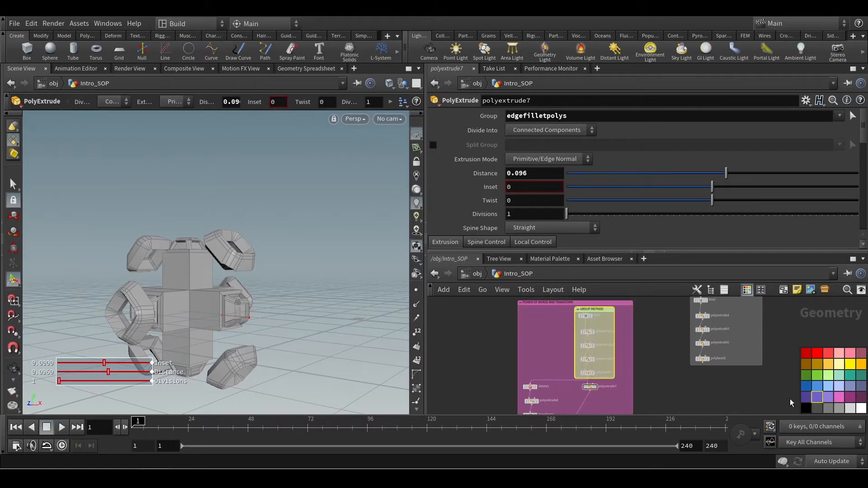
Step: Examine the coloured network boxes and their titles from far away and close up
scroll(662, 367, "down", 1)
scroll(662, 368, "down", 1)
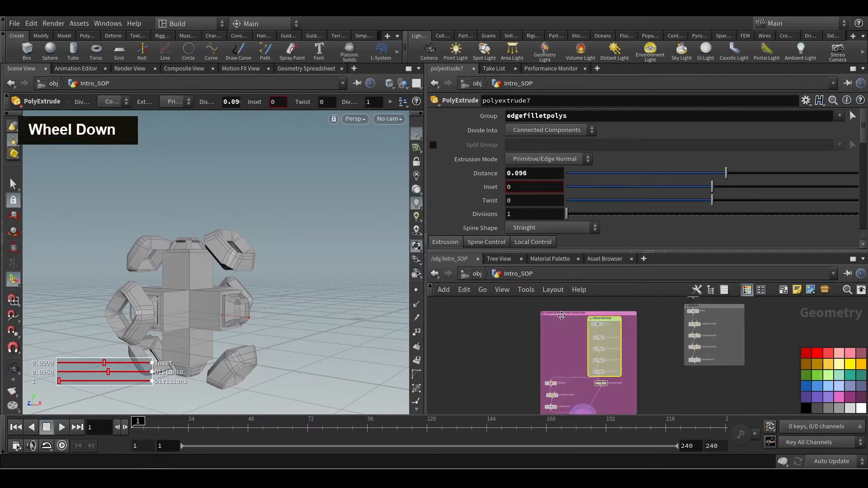
scroll(642, 363, "down", 1)
scroll(640, 362, "down", 1)
scroll(641, 359, "up", 6)
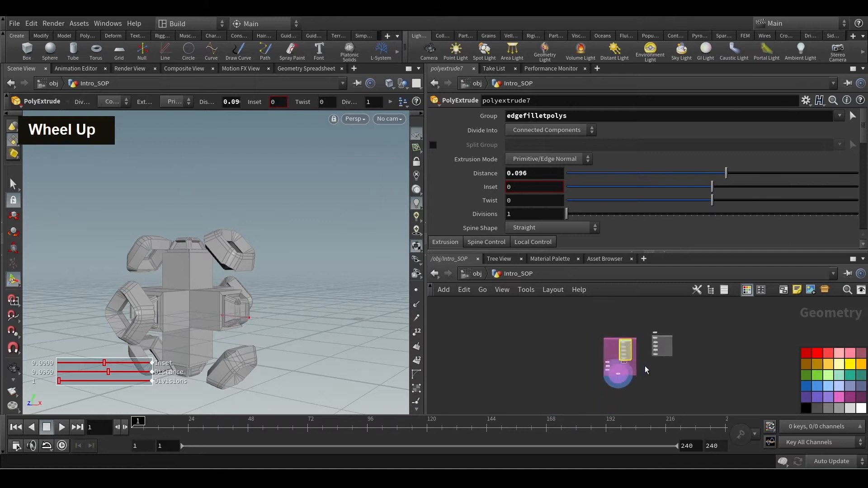
middle_click_drag(640, 351, 511, 351)
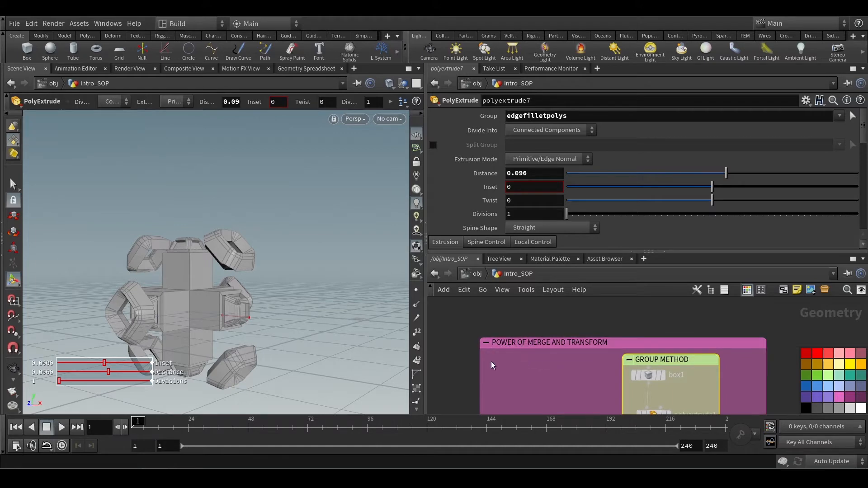
middle_click_drag(466, 369, 463, 337)
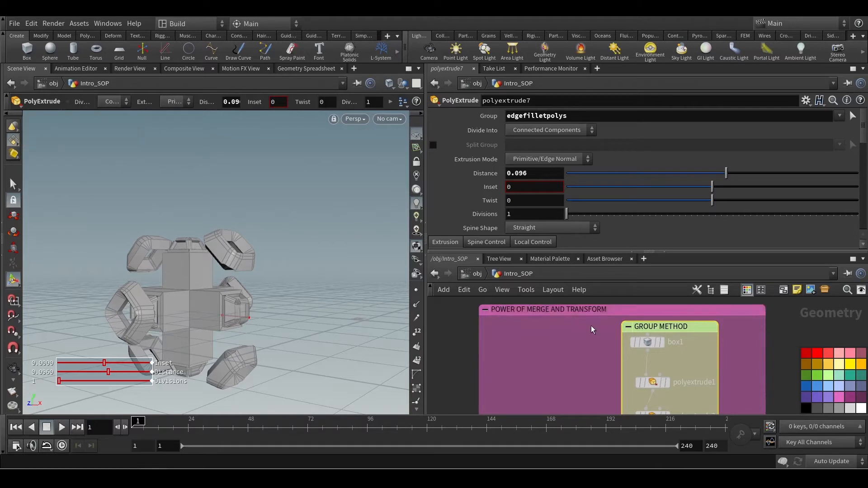
scroll(563, 364, "down", 3)
scroll(551, 344, "down", 3)
middle_click_drag(515, 378, 506, 355)
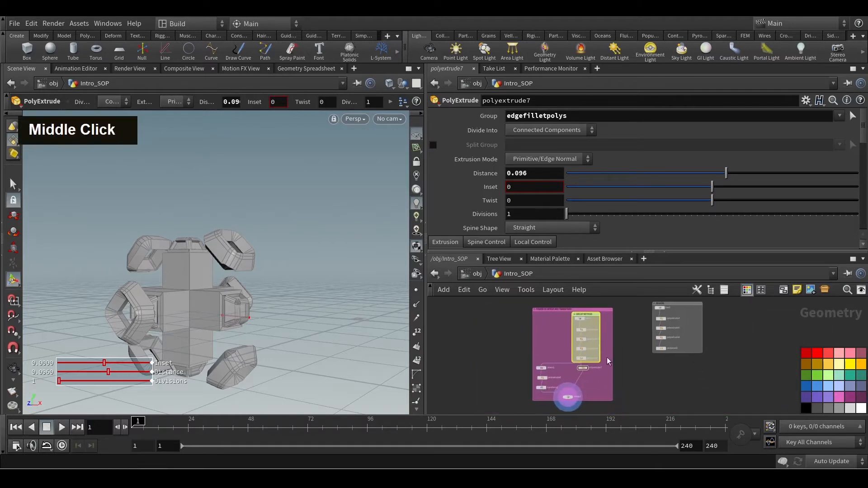
middle_click_drag(630, 343, 630, 349)
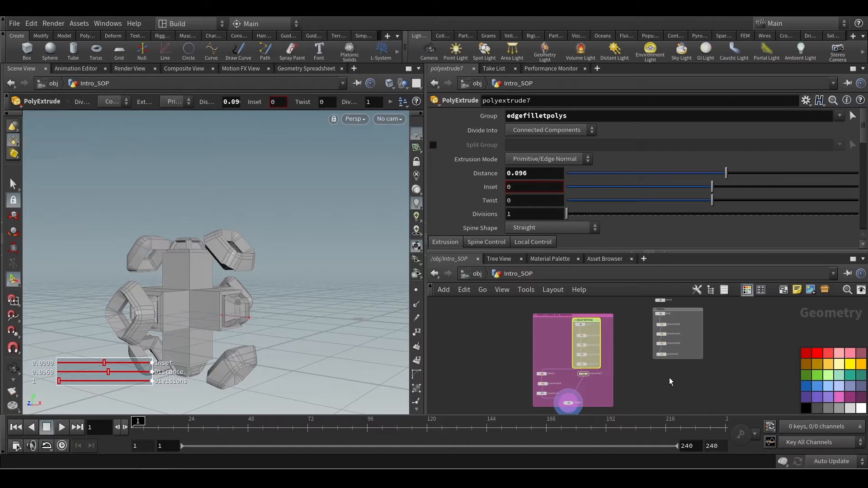
Step: Hide the colour palette and maximize the network editor pane
key("c")
scroll(670, 383, "up", 3)
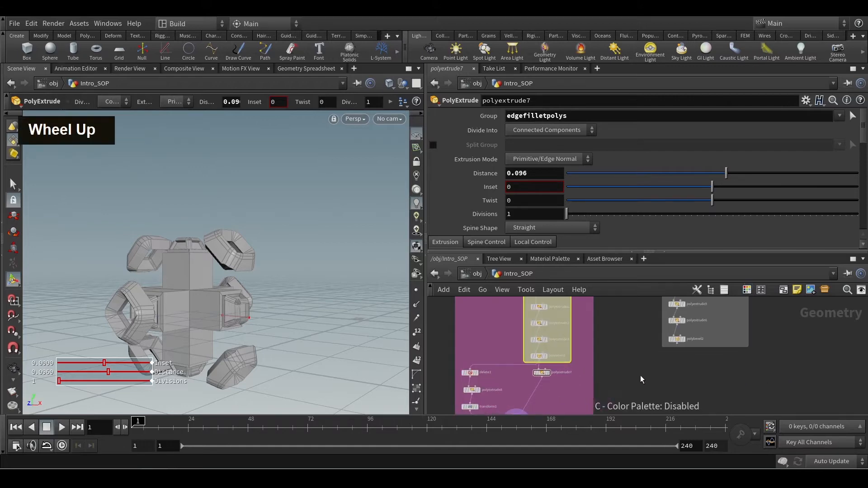
left_click(852, 259)
scroll(391, 293, "up", 3)
middle_click_drag(391, 294, 467, 298)
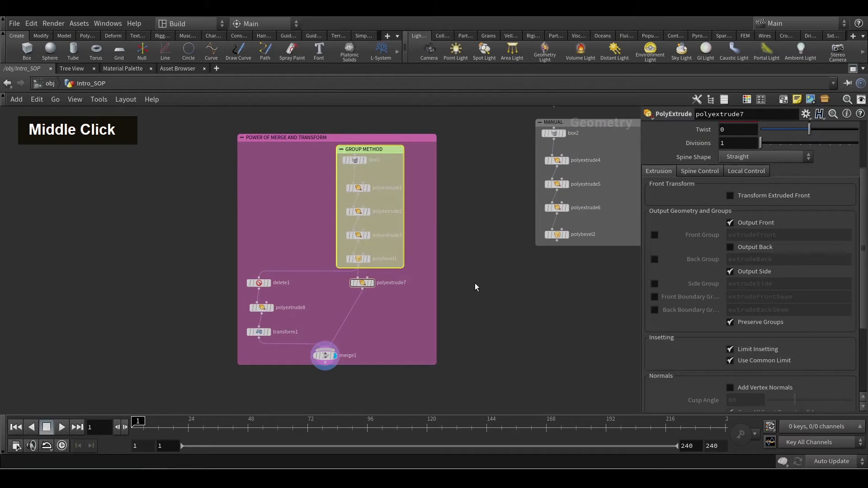
Step: Add a Null node below merge1 and connect its input to merge1's output
right_click(465, 330)
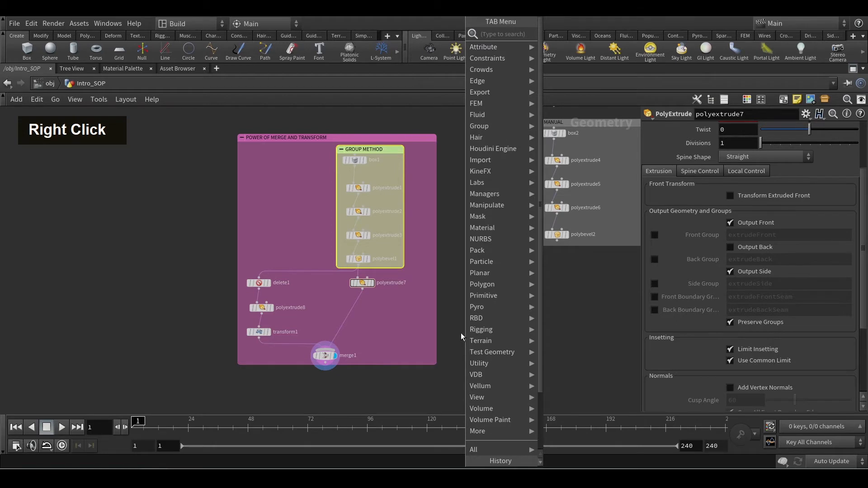
type("null")
key("Return")
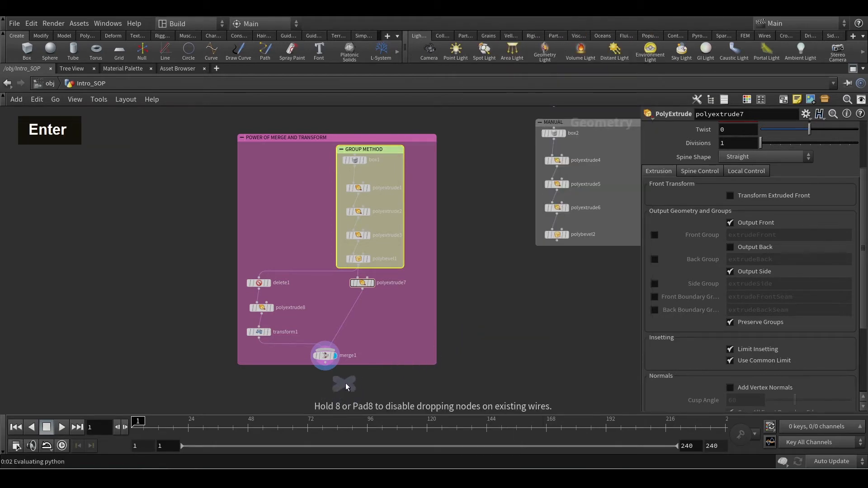
left_click(330, 392)
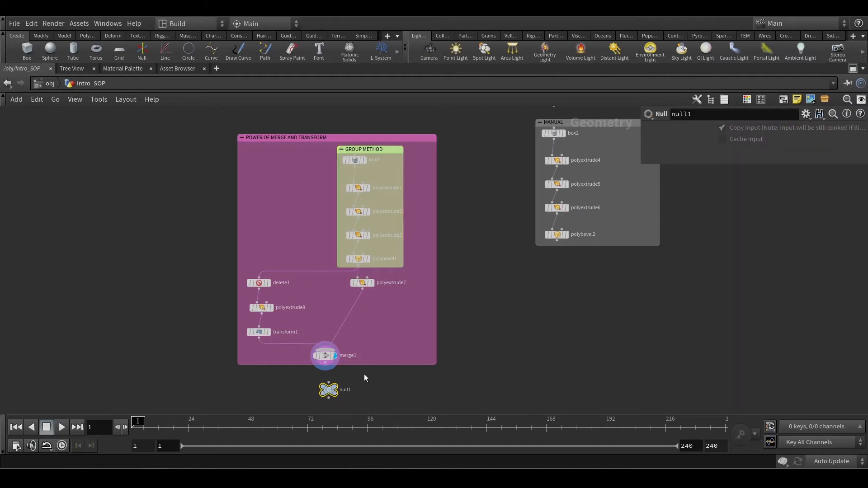
scroll(364, 373, "up", 2)
middle_click_drag(365, 374, 419, 361)
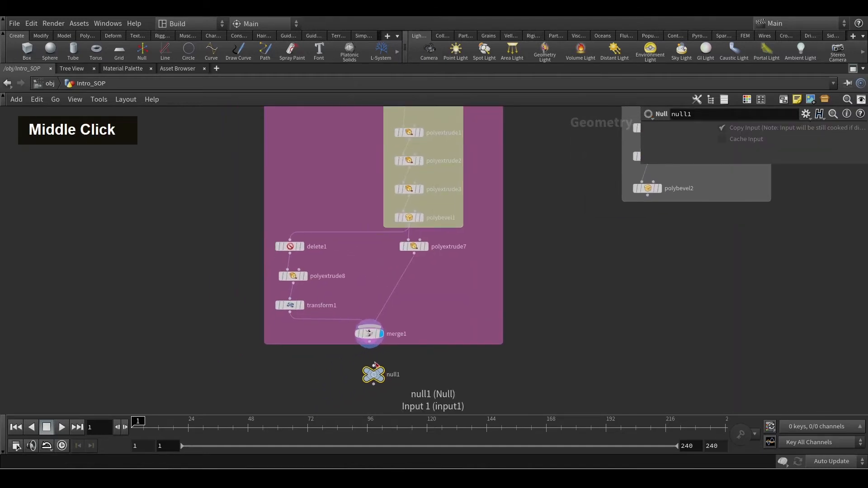
left_click_drag(374, 365, 370, 343)
Step: Rename the Null node as OUT_SCIFI_Geo
double_click(393, 375)
double_click(397, 375)
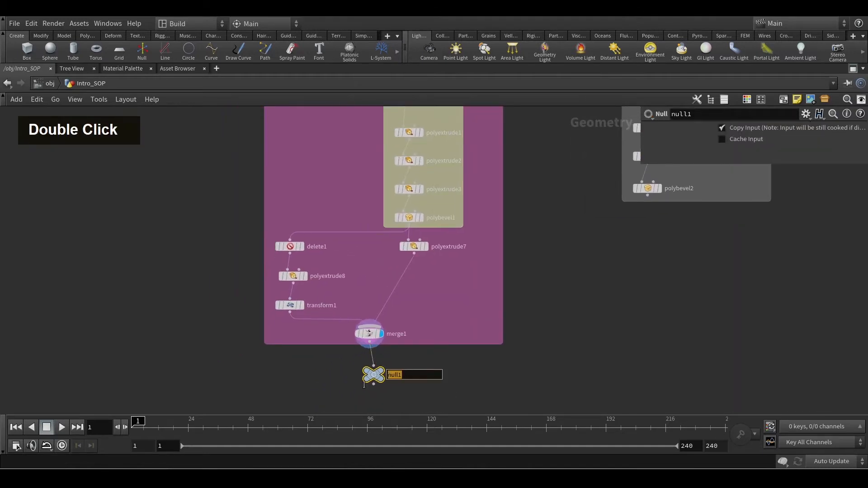
type("OUT_")
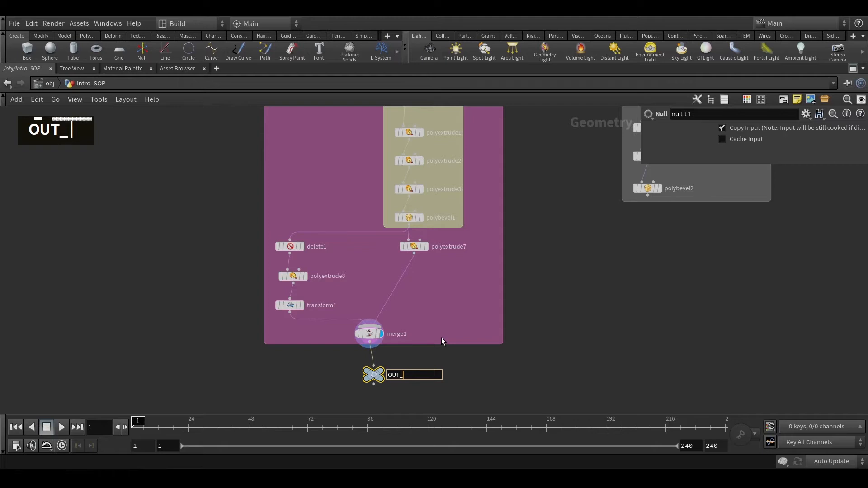
type("SCIFI")
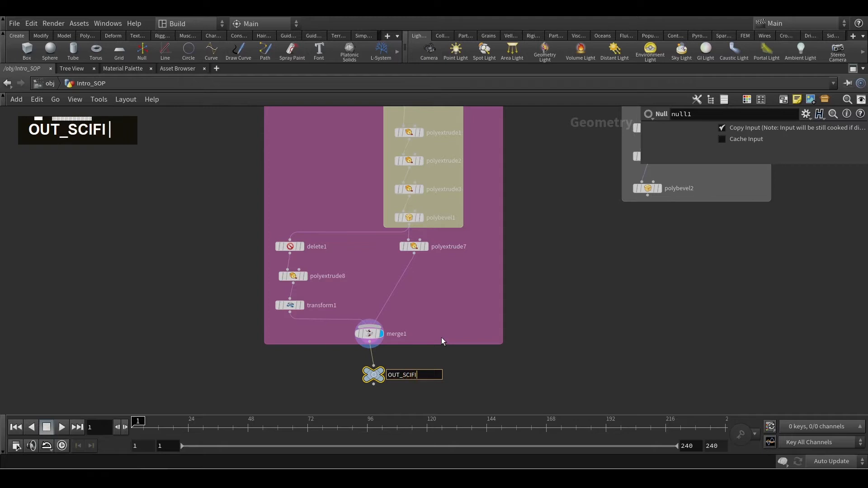
type("_Geo")
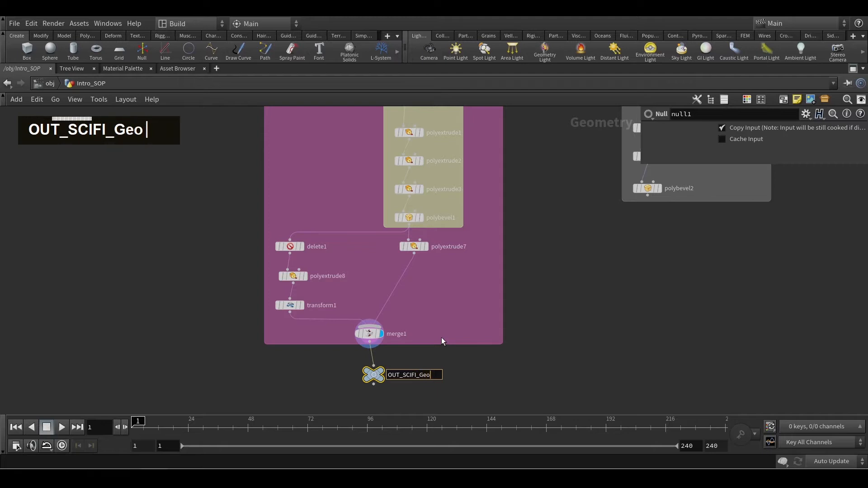
key("Return")
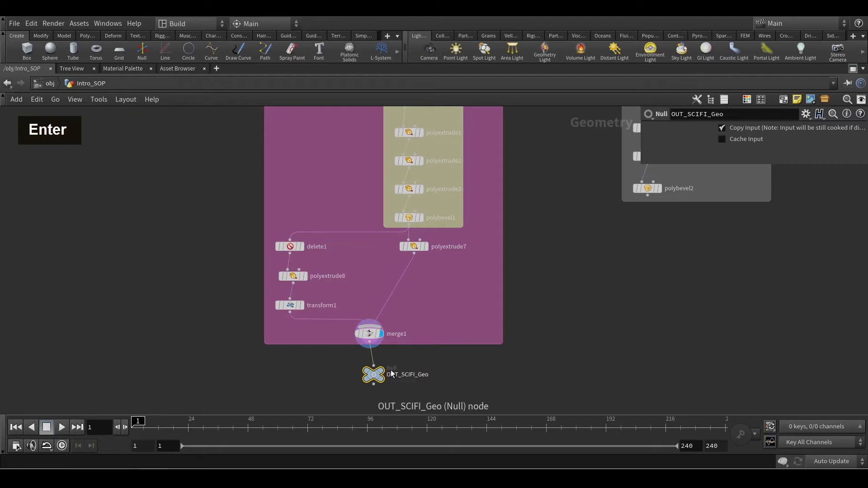
Step: Align the OUT_SCIFI_Geo node under merge1 and make it the displayed output node
left_click_drag(391, 374, 369, 376)
scroll(374, 376, "up", 4)
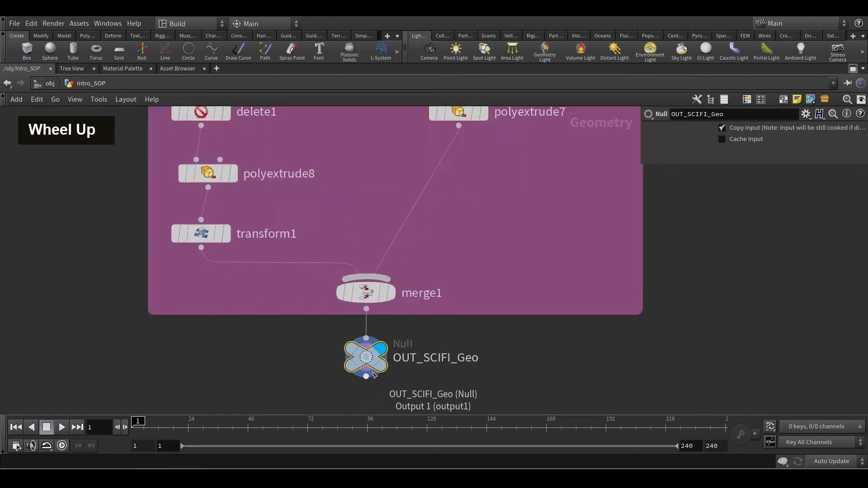
scroll(373, 375, "up", 2)
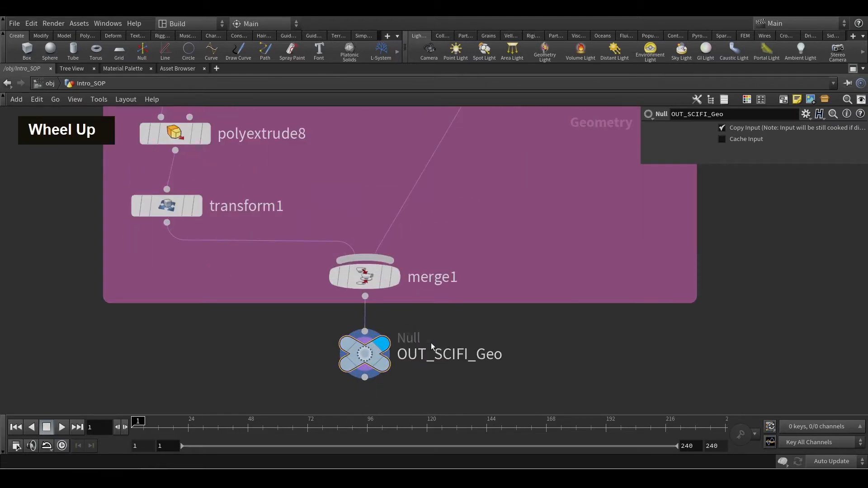
scroll(446, 342, "down", 3)
left_click(402, 360)
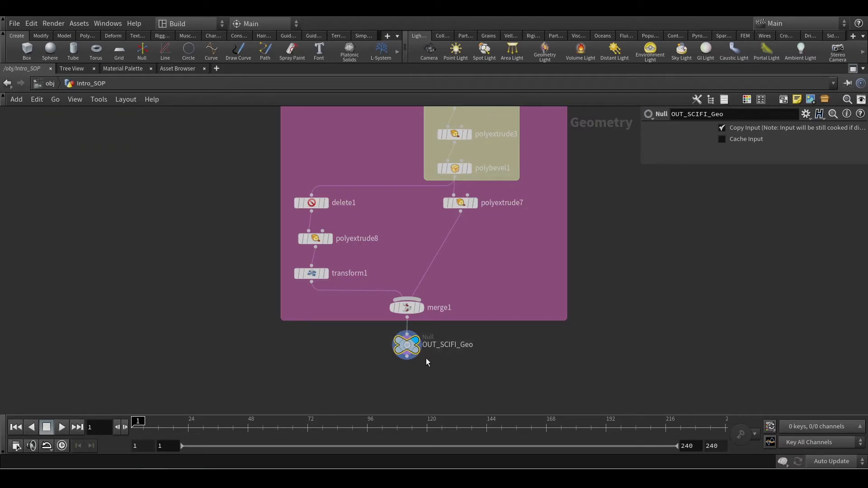
Step: Change the shape of the OUT_SCIFI_Geo node to the chevron-ended shape with pinched top and bottom edges
mouse_move(459, 362)
left_mouse_down()
mouse_move(382, 327)
mouse_move(447, 363)
left_mouse_up()
left_click_drag(451, 373, 379, 337)
scroll(477, 370, "down", 2)
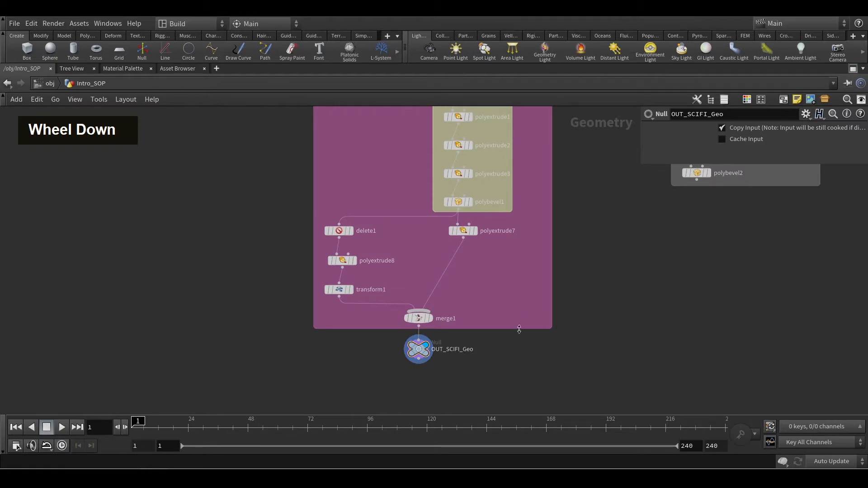
scroll(430, 350, "up", 2)
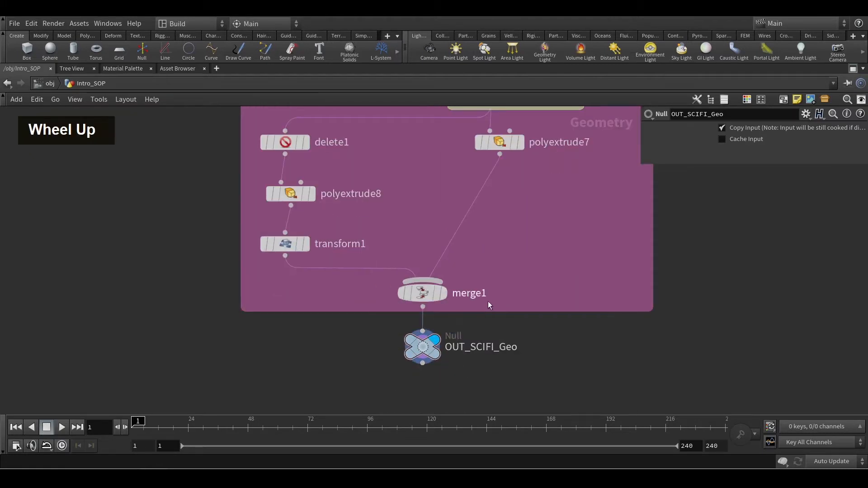
left_click(762, 100)
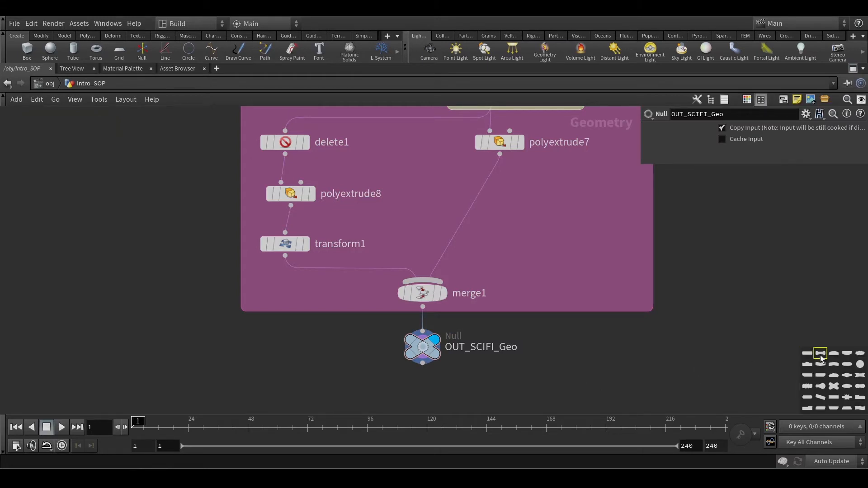
left_click(412, 359)
left_click_drag(371, 322, 516, 380)
left_click(833, 379)
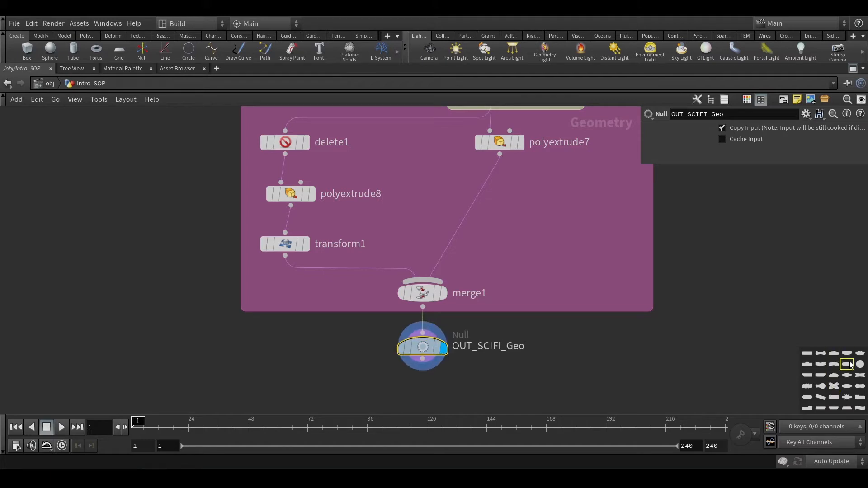
double_click(860, 377)
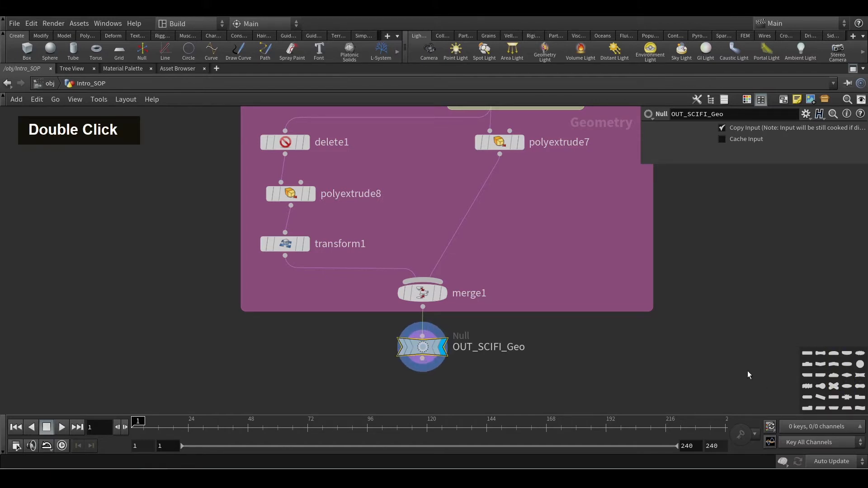
Step: Colour the OUT_SCIFI_Geo node dark red and hide the colour palette
key("c")
left_click(821, 366)
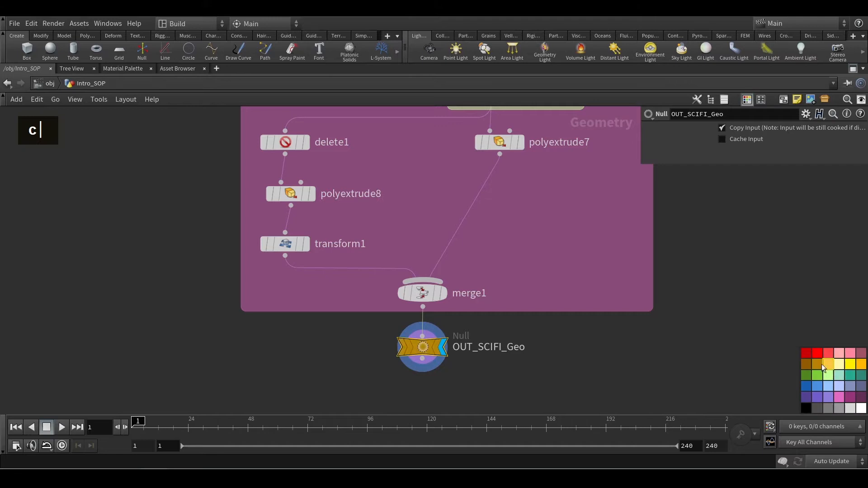
left_click(806, 352)
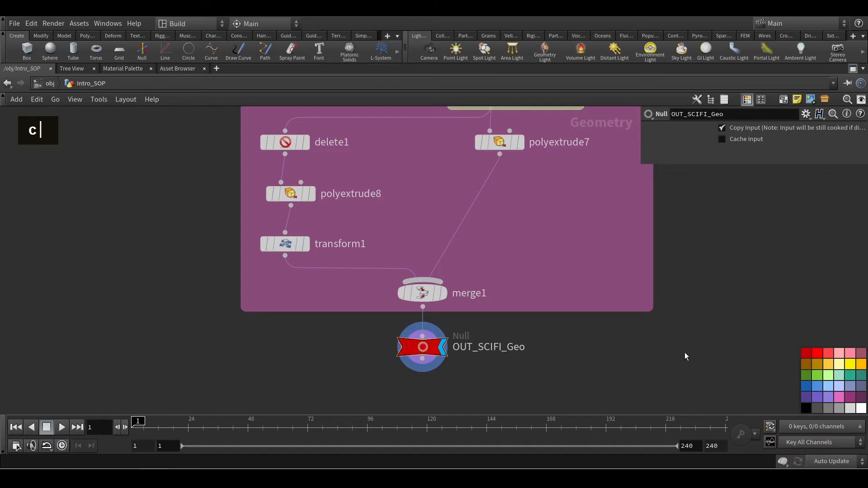
key("c")
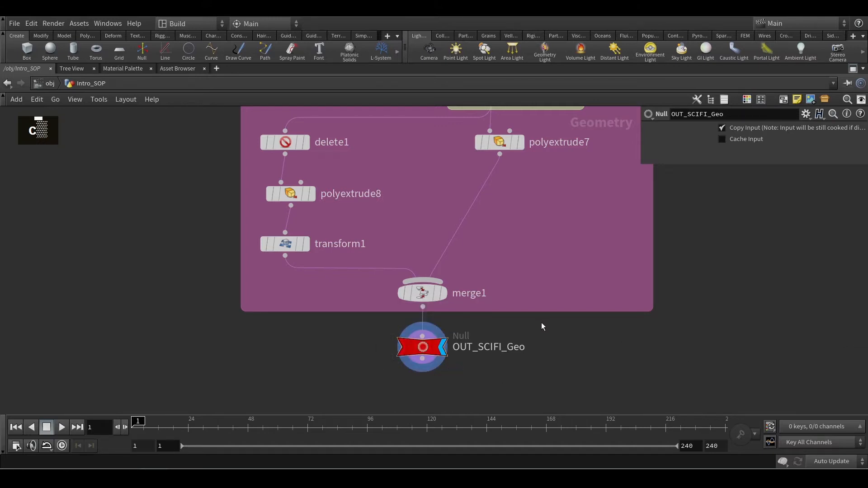
Step: Move the MANUAL network box slightly down, away from the torus1 node
scroll(603, 312, "down", 4, "alt")
middle_click(584, 352, "alt")
scroll(584, 352, "down", 1, "alt")
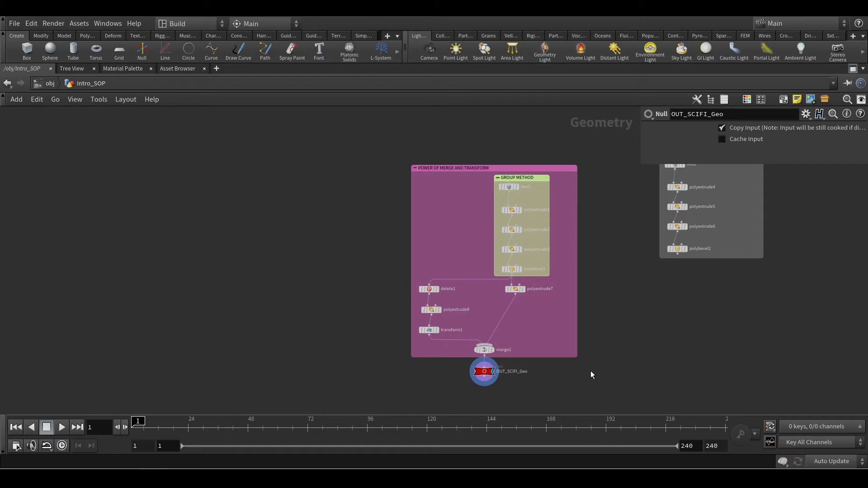
middle_click_drag(633, 307, 504, 373, "alt")
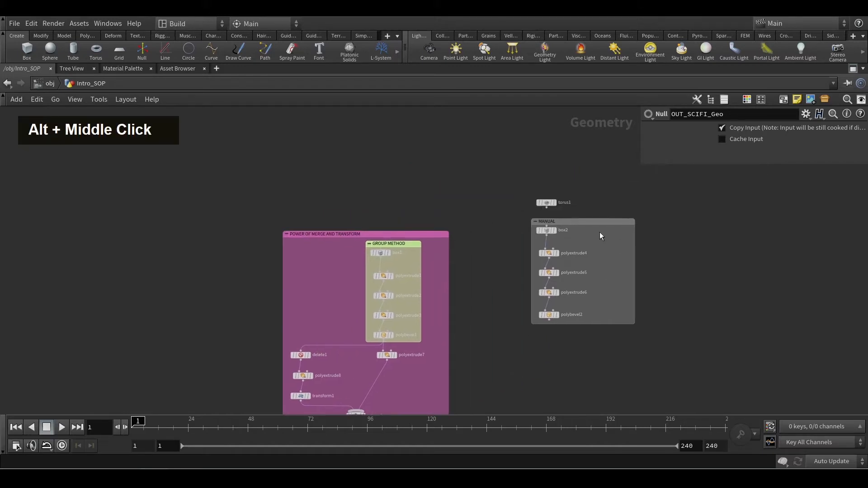
left_click_drag(579, 220, 597, 237)
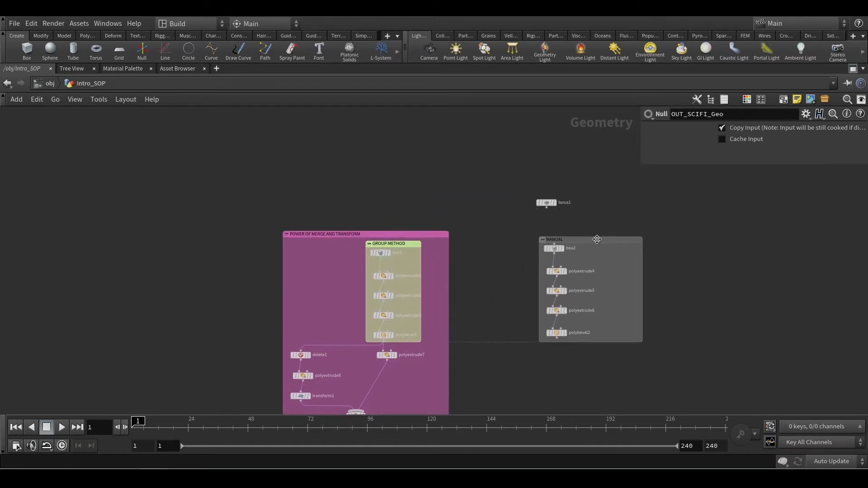
Step: Retitle the MANUAL network box as "MANUAL = Easily destructive"
double_click(597, 237)
scroll(578, 240, "up", 5, "alt")
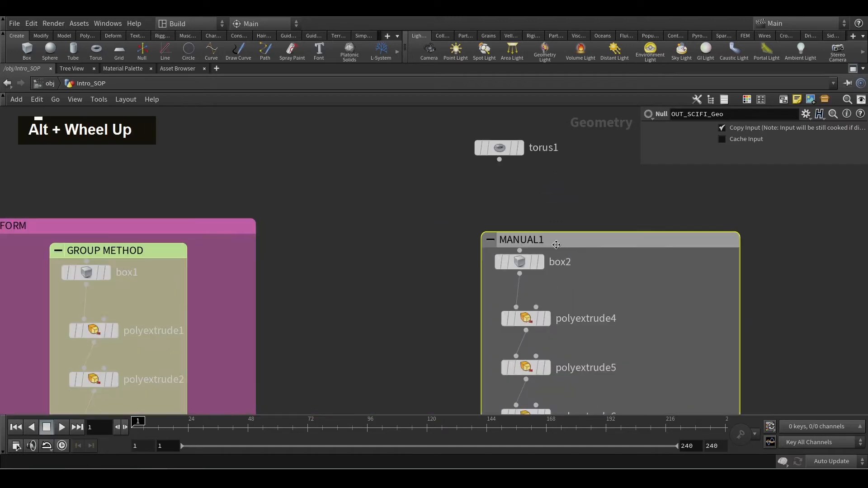
type("and easily destru")
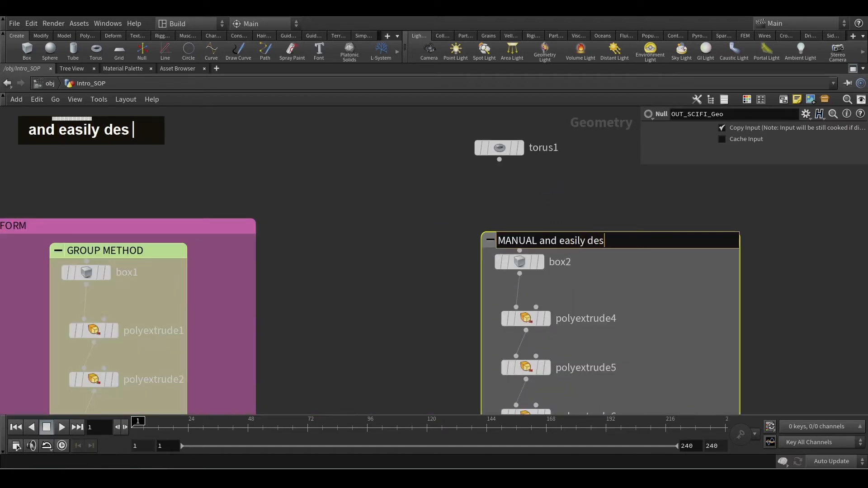
type("ctive")
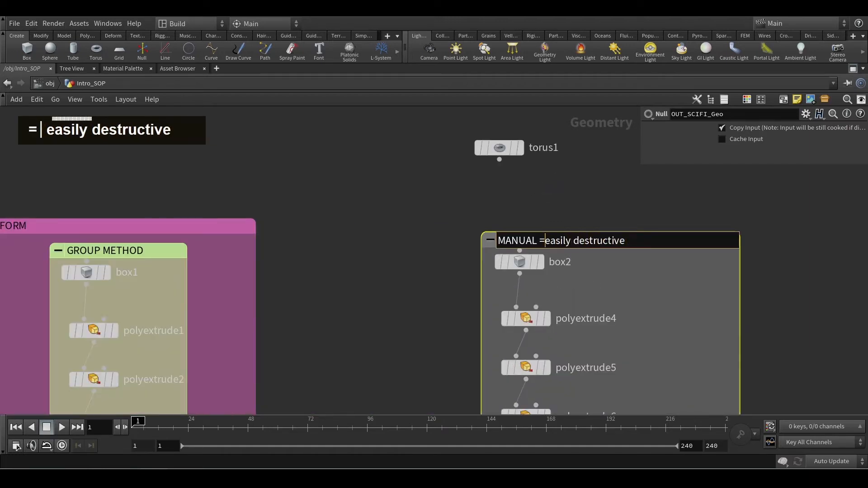
key("Right")
key("BackSpace")
type("E")
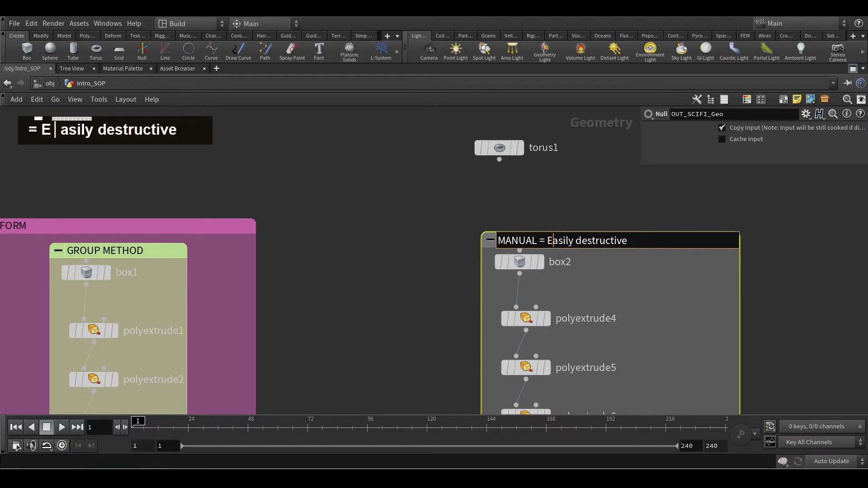
key("Right")
key("Right")
key("Right")
key("Right")
key("Right")
key("Right")
key("Right")
key("Right")
key("Right")
key("Right")
key("Right")
key("Right")
key("Right")
key("Right")
key("Right")
key("Right")
key("Right")
key("Right")
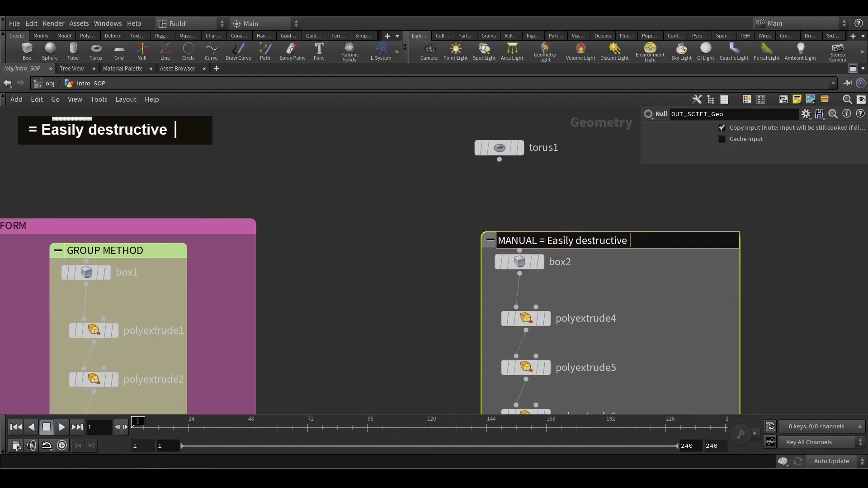
left_click(325, 339)
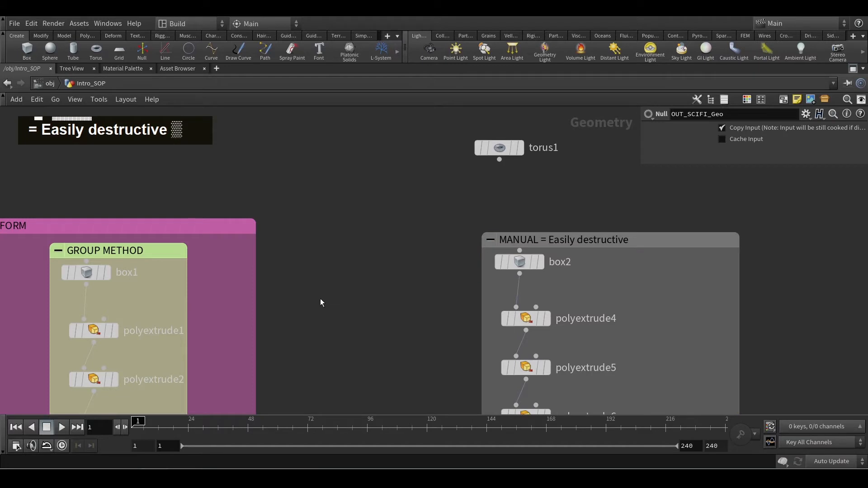
Step: Restore the network editor to its normal size so the scene view and parameters are shown again
scroll(339, 282, "down", 4, "alt")
middle_click_drag(339, 285, 378, 213, "alt")
scroll(397, 244, "down", 2, "alt")
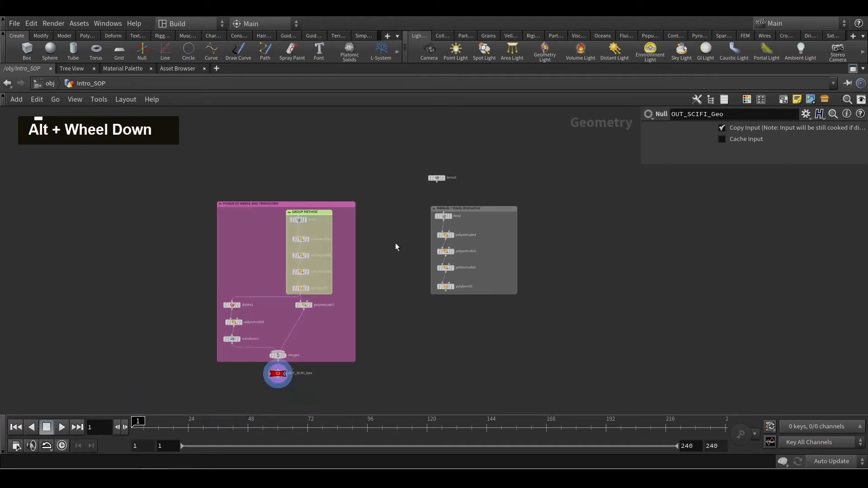
middle_click_drag(397, 244, 445, 220, "alt")
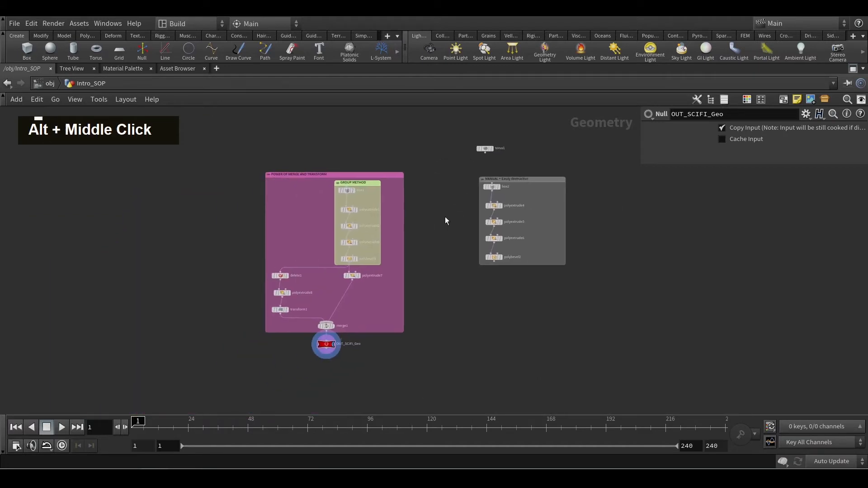
left_click(852, 70)
Step: Examine the merged sci-fi geometry in the scene view from several angles and distances
scroll(671, 351, "down", 4)
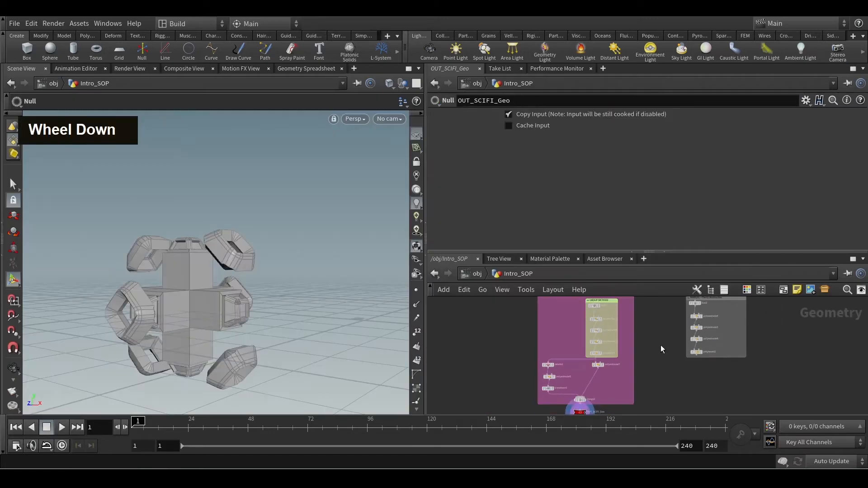
scroll(644, 348, "down", 1)
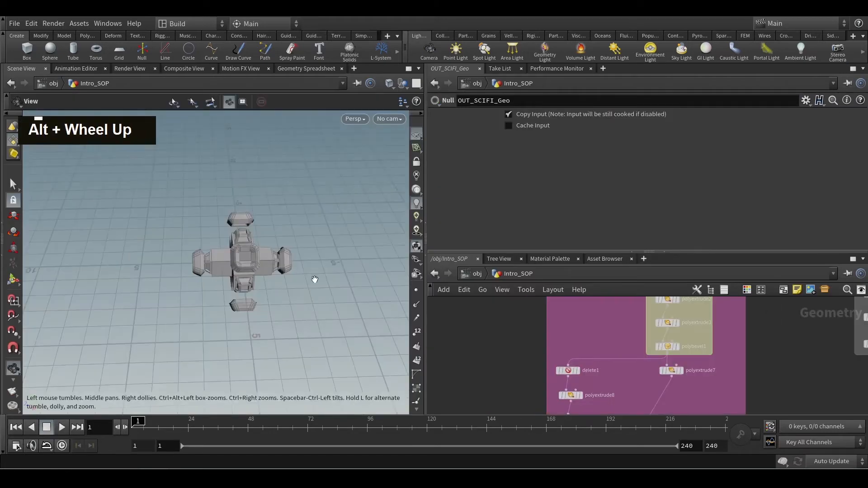
middle_click_drag(313, 281, 210, 314, "alt")
scroll(209, 314, "down", 3, "alt")
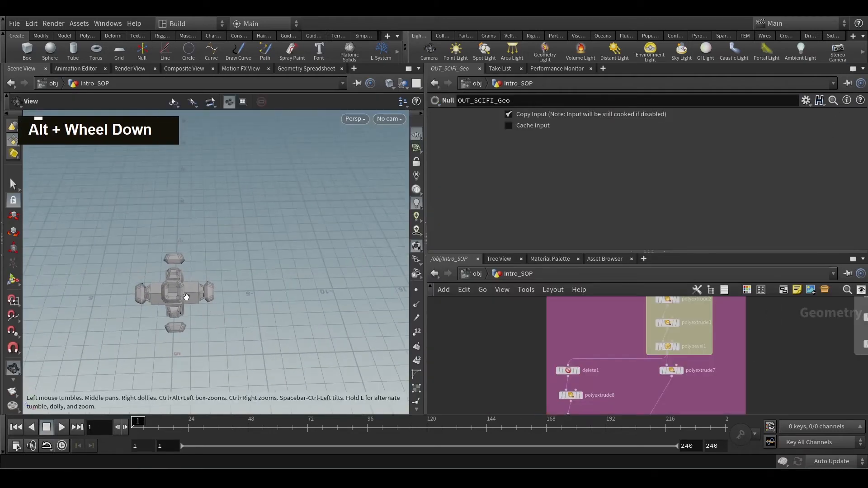
scroll(295, 295, "down", 2, "alt")
key("Return")
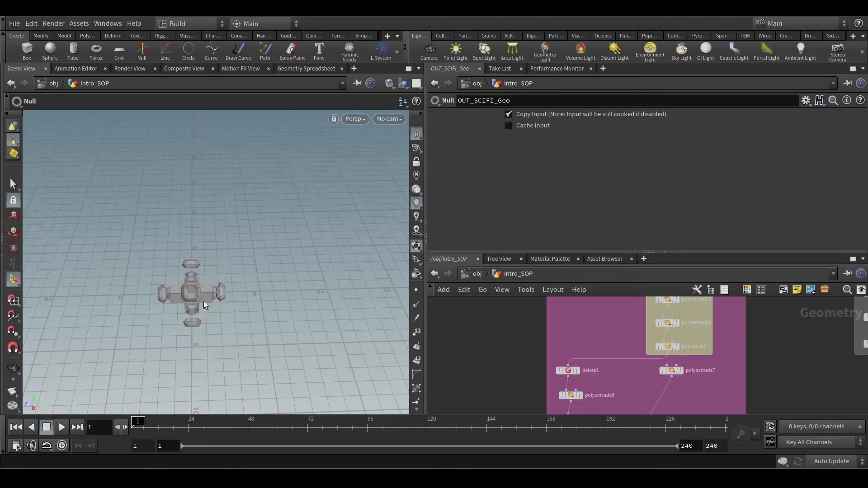
left_click(296, 312, "alt")
scroll(296, 312, "down", 2, "alt")
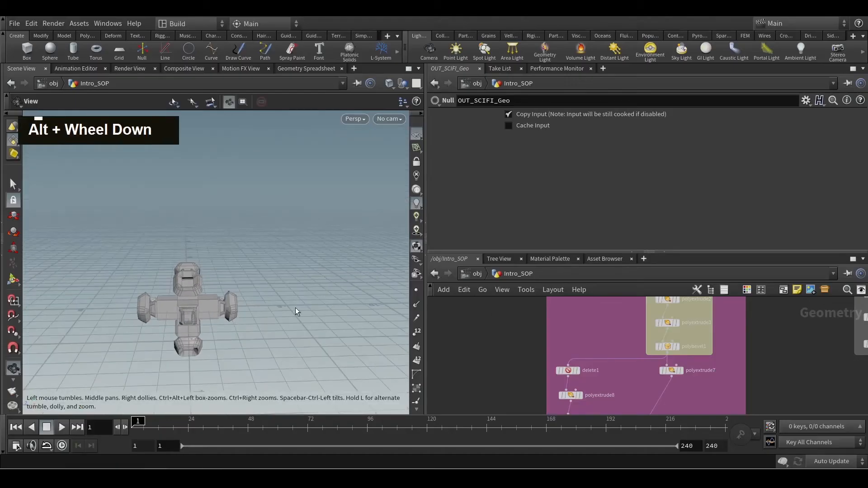
left_click_drag(321, 305, 143, 263, "alt")
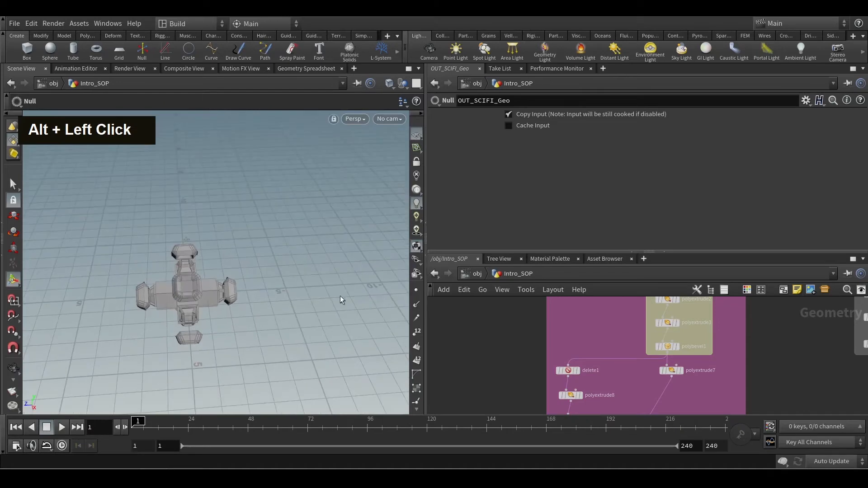
Step: Duplicate the POWER OF MERGE AND TRANSFORM network box together with its nodes and the OUT_SCIFI_Geo node into the empty space beside it
scroll(565, 369, "down", 3)
scroll(504, 316, "down", 3)
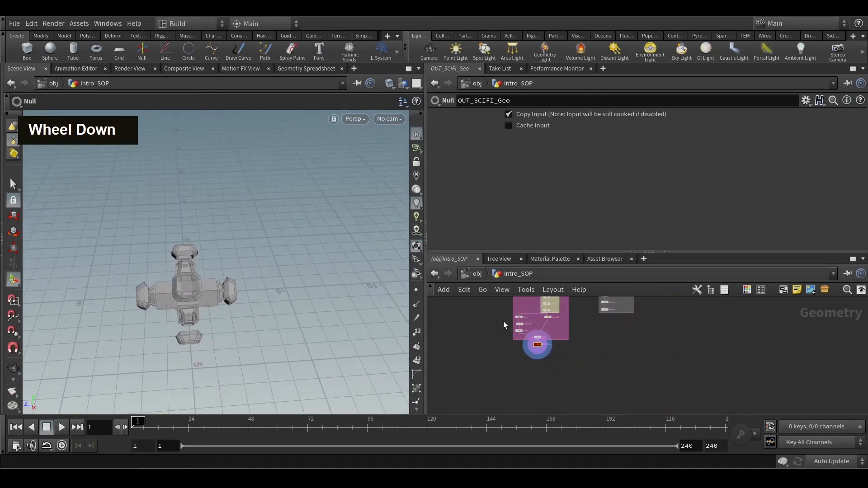
middle_click_drag(504, 321, 523, 355)
left_click_drag(515, 302, 592, 395)
scroll(468, 333, "up", 2)
key("ctrl+c")
left_click(487, 357)
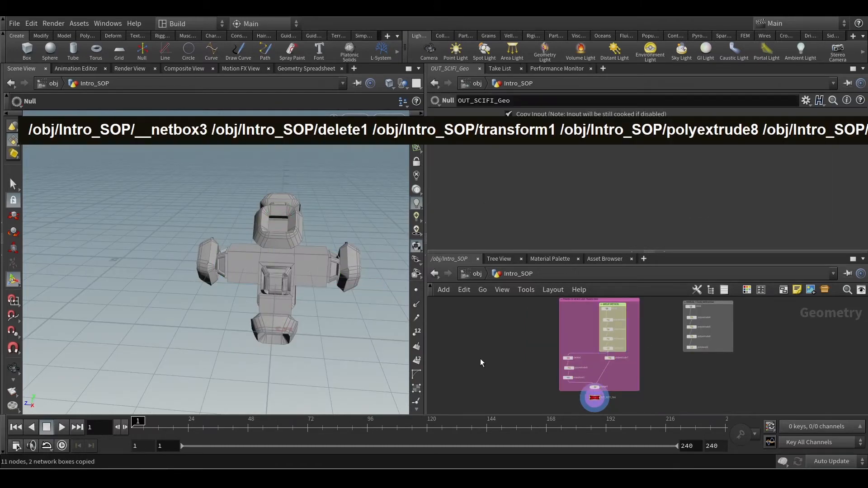
key("ctrl+v")
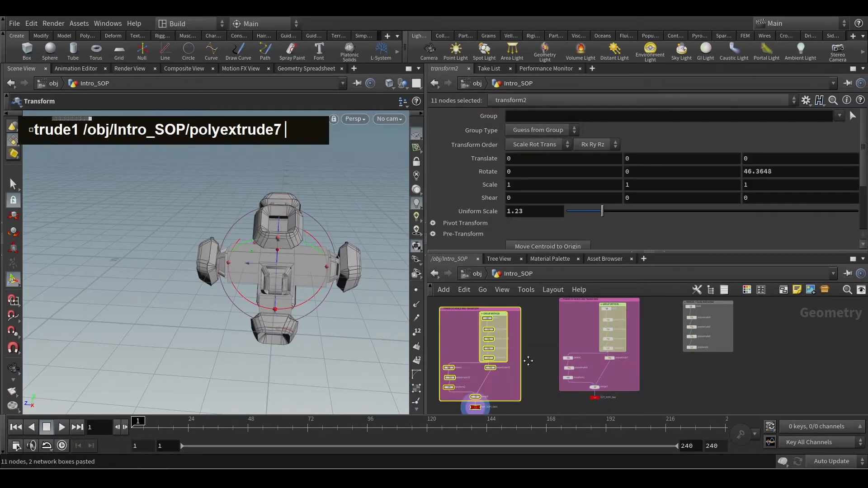
Step: Maximize the network editor and align the duplicated network box level with the original
middle_click_drag(527, 360, 562, 360)
scroll(542, 330, "up", 2)
key("ctrl+b")
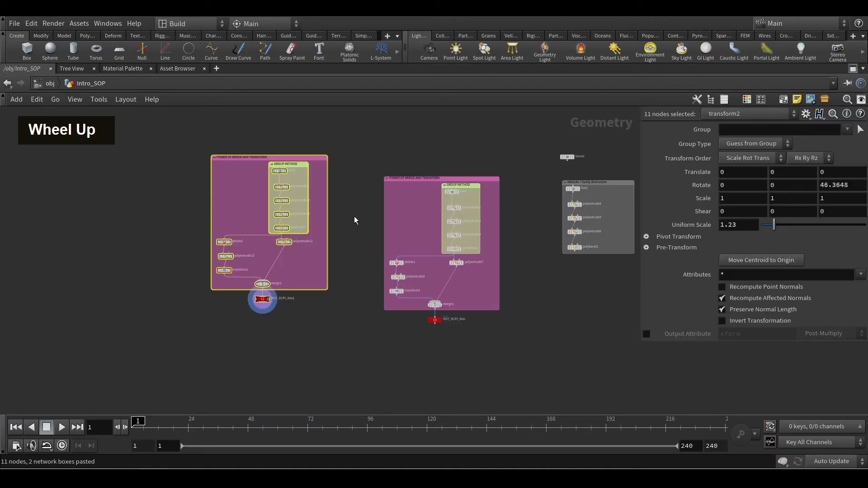
left_click_drag(316, 163, 335, 181)
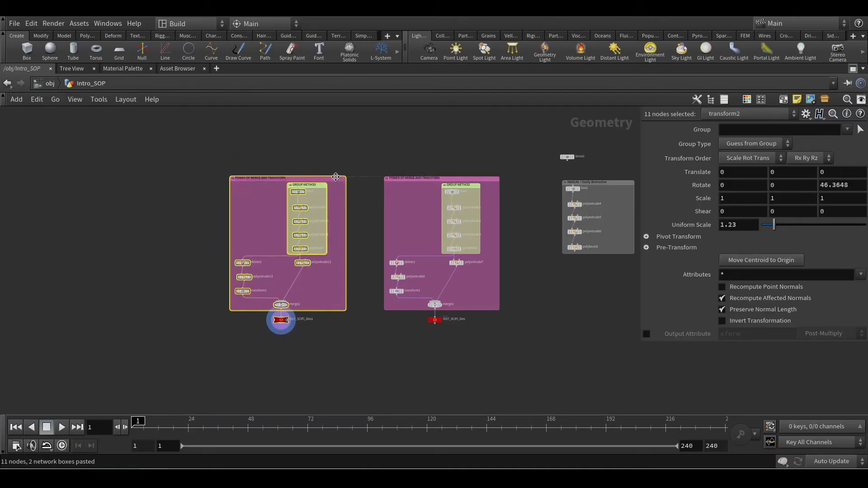
scroll(361, 314, "up", 2)
middle_click_drag(355, 319, 408, 333)
scroll(407, 353, "down", 3)
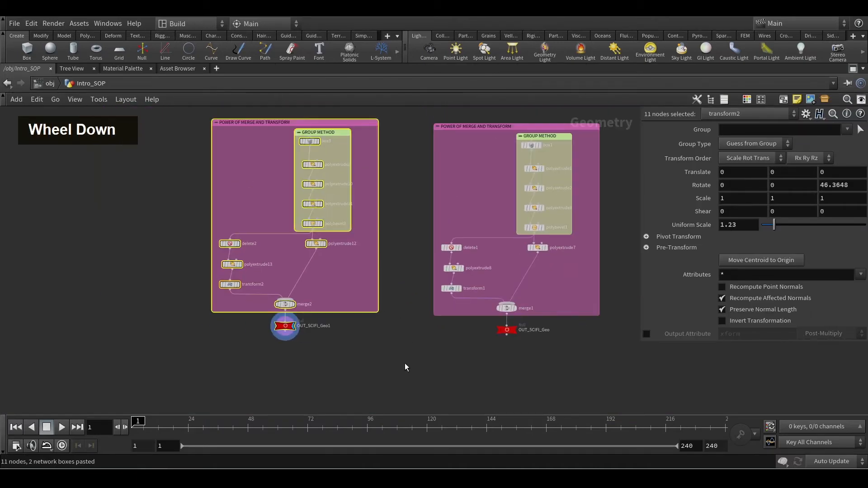
Step: Add a Transform node below the duplicated OUT_SCIFI_Geo1 node, connected to its output
left_click(405, 369)
left_click(285, 335)
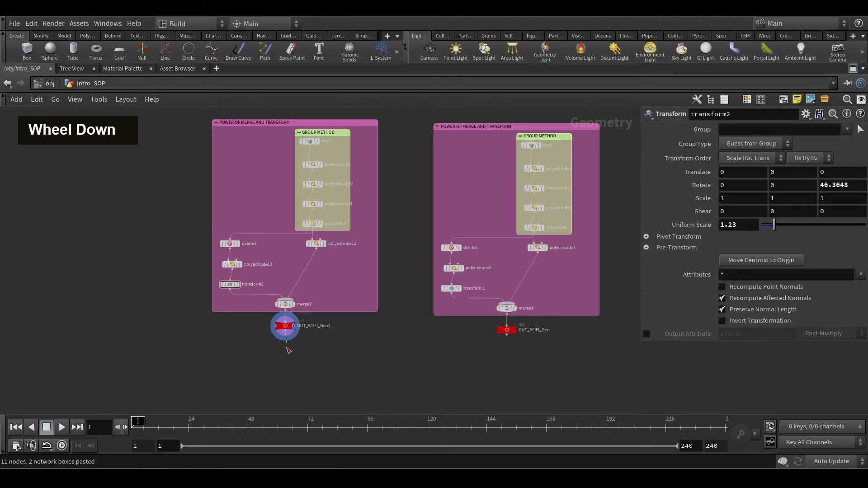
key("Tab")
type("f")
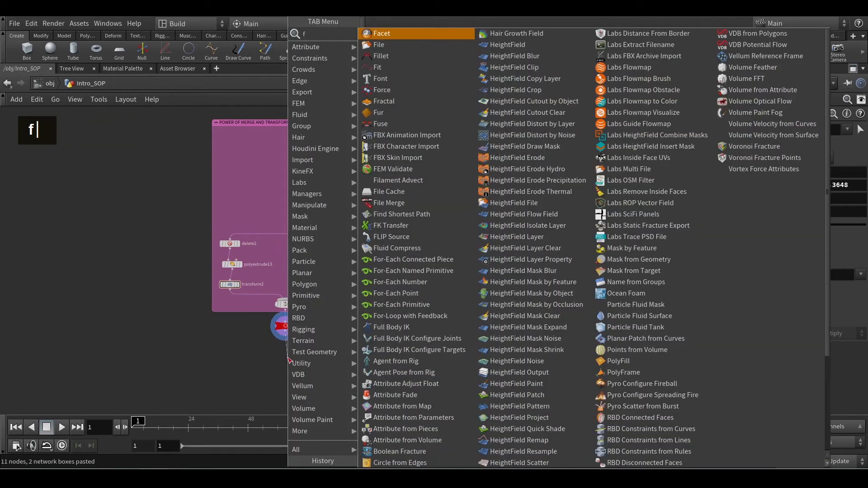
key("BackSpace")
type("trN")
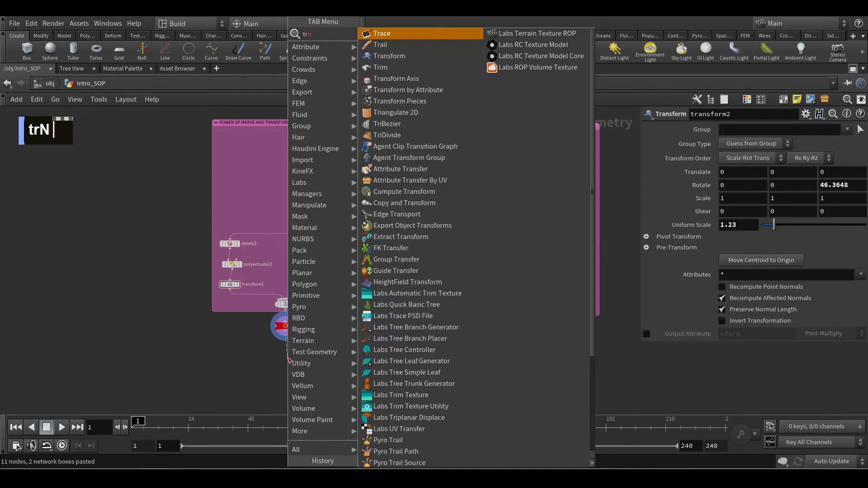
key("Down")
key("Down")
key("Return")
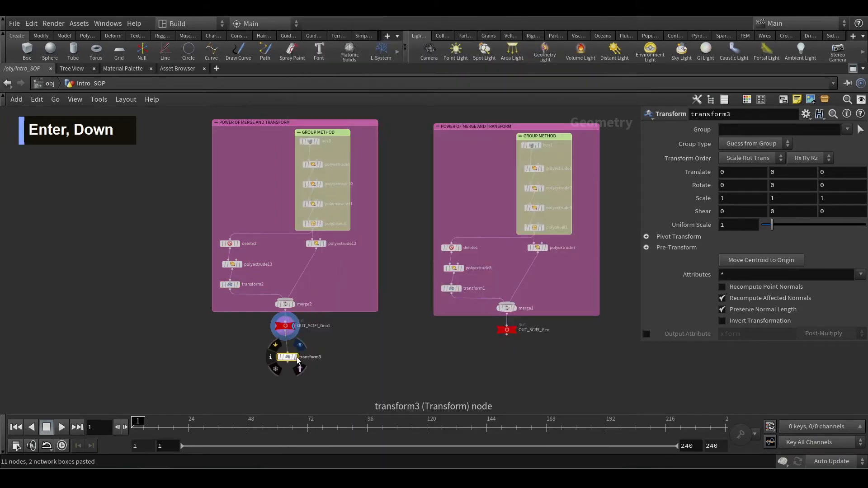
Step: Restore the split pane layout and move the duplicated sci-fi geometry about 6.02 units along Z with the transform3 node
left_click(853, 69)
left_click_drag(250, 265, 95, 268)
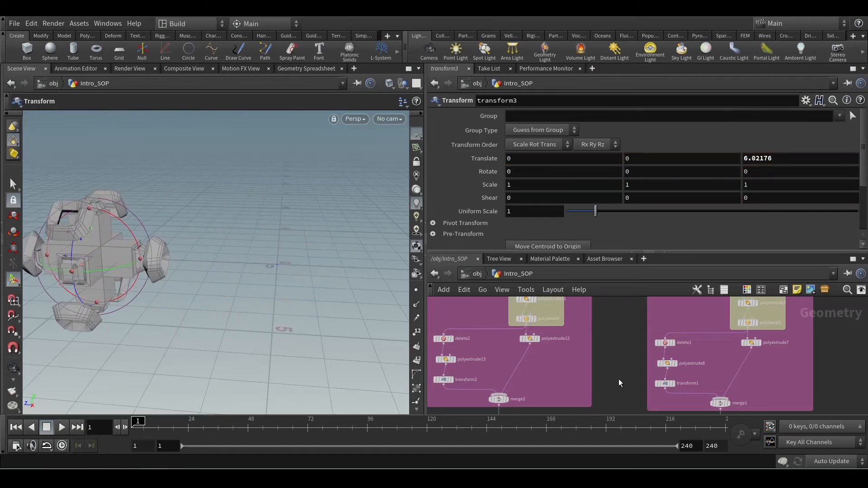
Step: Add a Merge node in the empty space below and between the two sci-fi branches
middle_click_drag(619, 379, 616, 317)
scroll(628, 343, "down", 2)
scroll(623, 359, "up", 2)
middle_click_drag(623, 359, 615, 363)
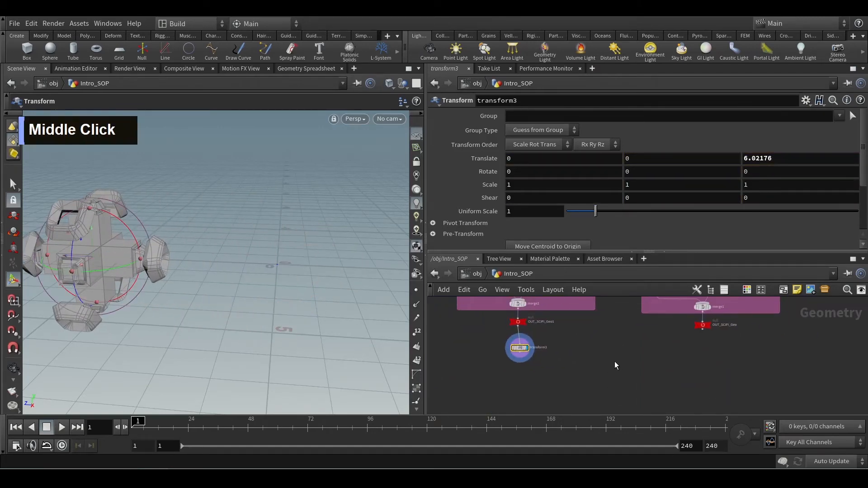
key("Tab")
type("MERG")
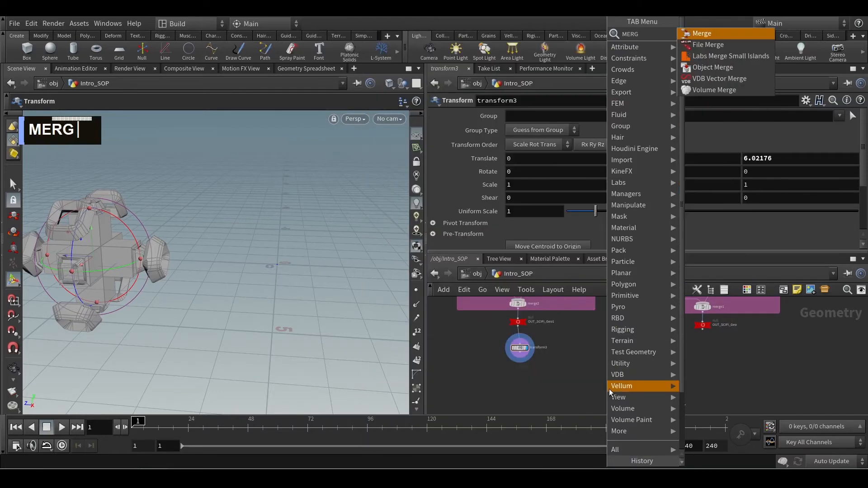
key("Return")
left_click(617, 385)
Step: Connect transform3 and OUT_SCIFI_Geo into the new Merge node and display its result
left_click(618, 383)
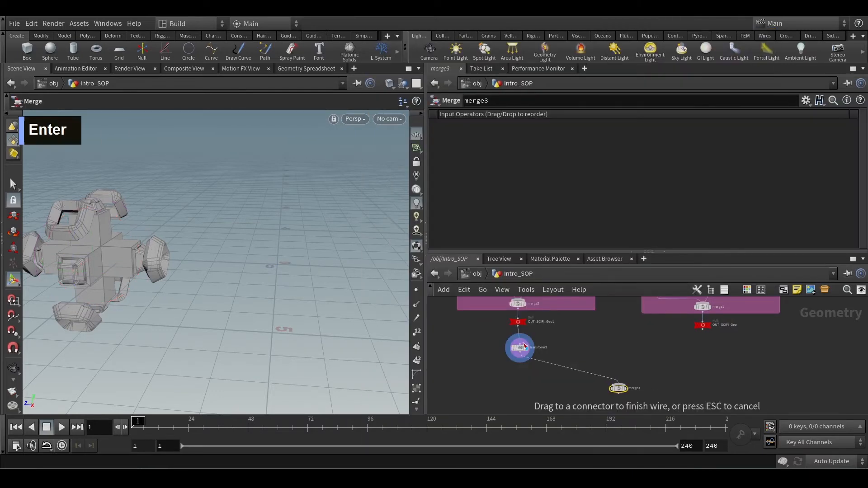
left_click(520, 359)
left_click_drag(617, 382, 694, 344)
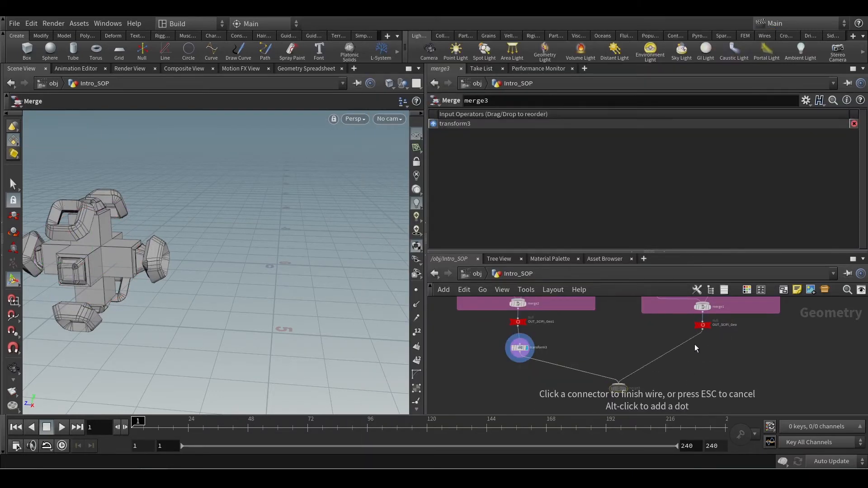
left_click(704, 334)
left_click(626, 388)
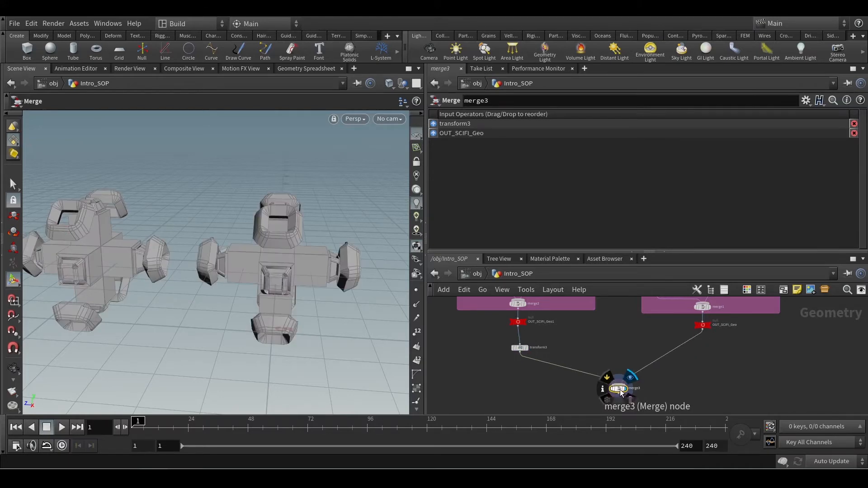
Step: Examine the two merged sci-fi copies in the scene view from the front and from above
scroll(156, 311, "down", 2, "alt")
left_click_drag(156, 311, 177, 318, "alt")
middle_click_drag(202, 310, 248, 287, "alt")
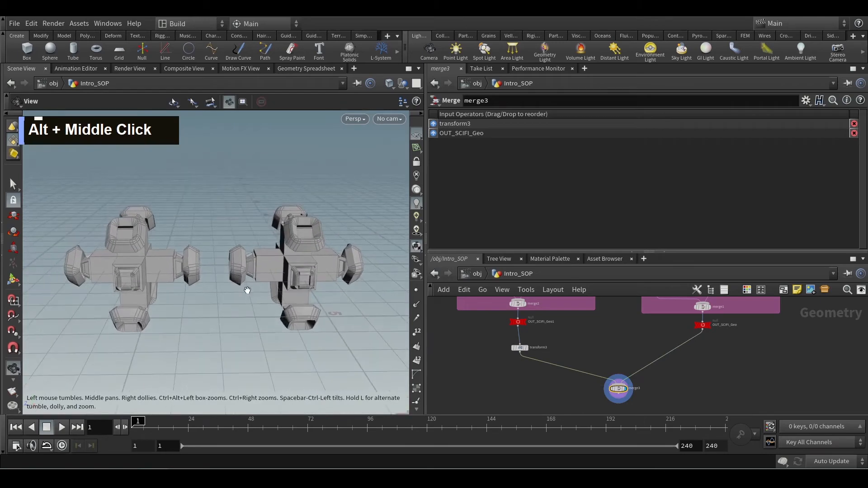
left_click_drag(248, 287, 226, 304, "alt")
scroll(227, 299, "down", 3, "alt")
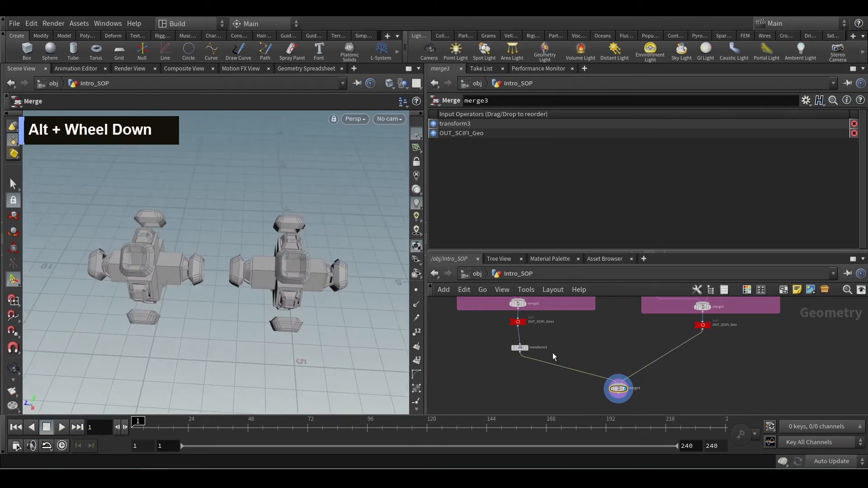
Step: Examine the duplicated POWER OF MERGE AND TRANSFORM box and its nodes within the whole network layout
scroll(587, 333, "down", 5, "alt")
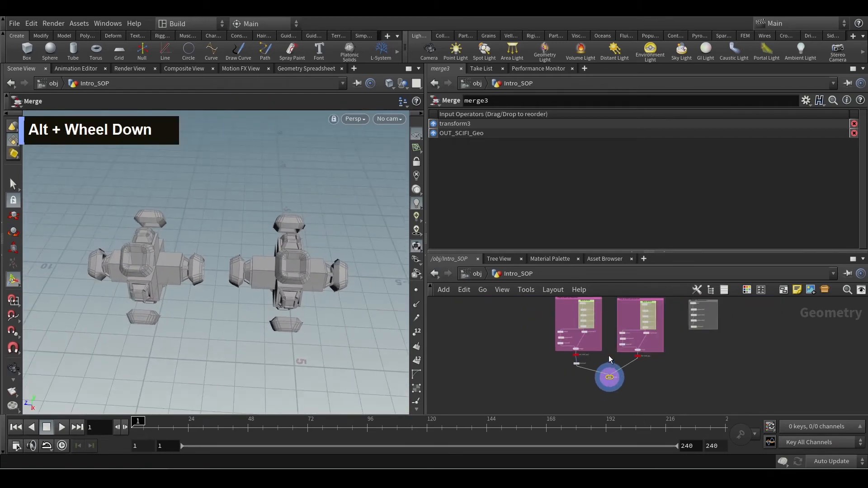
left_click_drag(606, 355, 527, 296)
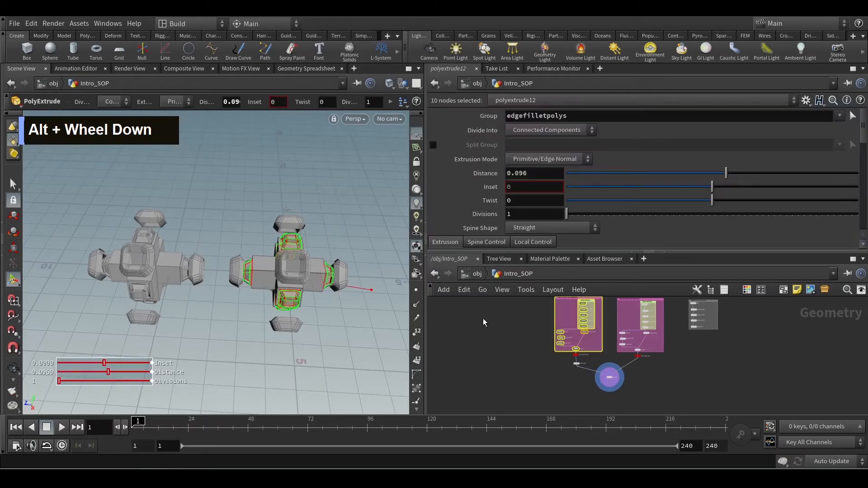
left_click(487, 322)
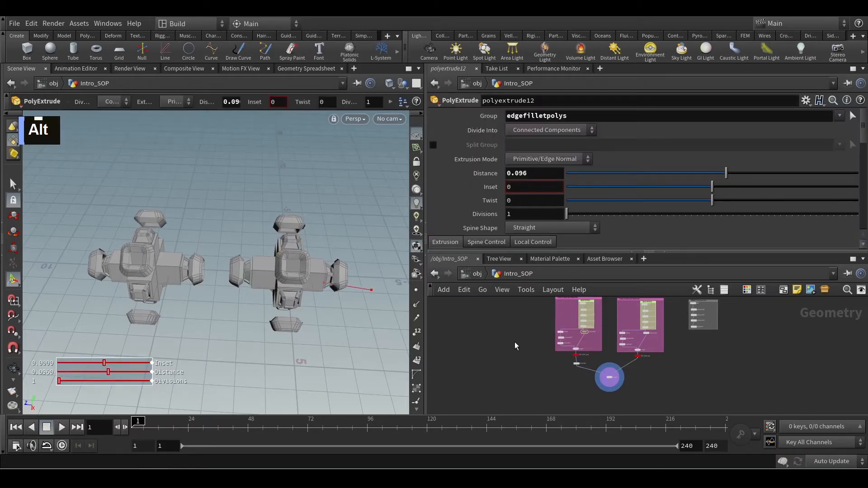
scroll(515, 343, "down", 6, "alt")
middle_click_drag(520, 344, 692, 340, "alt")
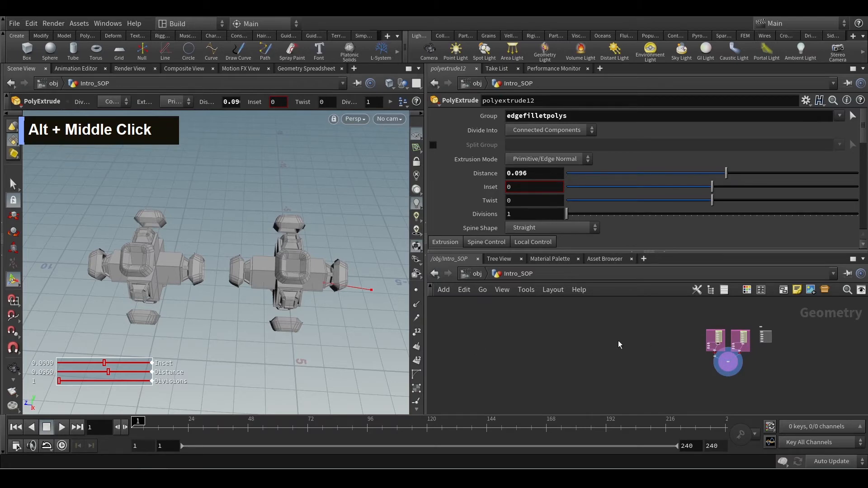
left_click_drag(702, 318, 711, 360)
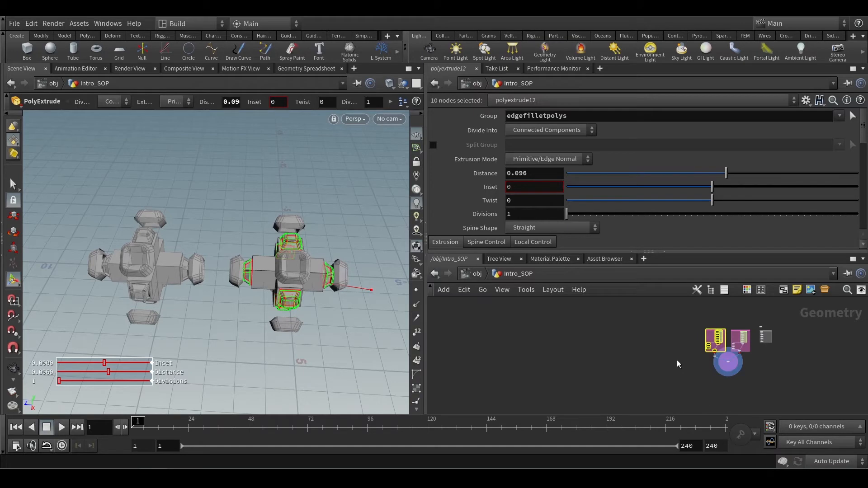
left_click(702, 364)
Step: Move merge3, transform3 and OUT_SCIFI_Geo1 over toward the original branch, with OUT_SCIFI_Geo1 beside OUT_SCIFI_Geo
scroll(709, 364, "up", 6)
middle_click(735, 333)
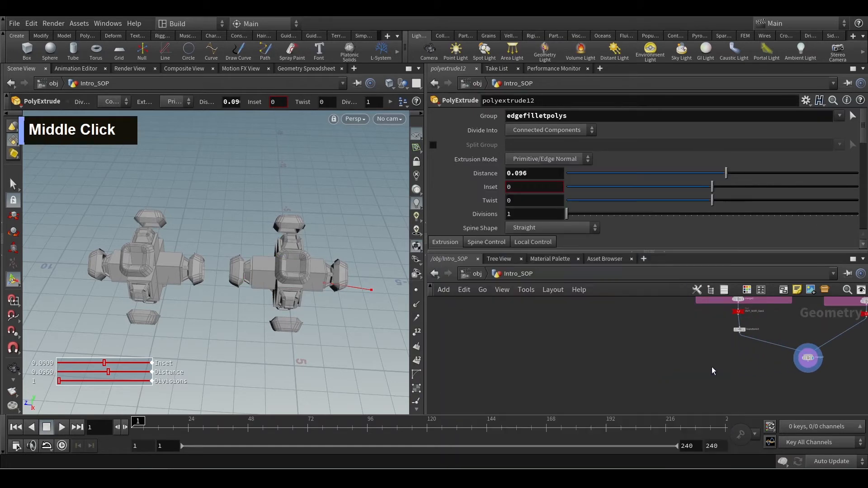
middle_click_drag(724, 369, 662, 342)
scroll(678, 387, "up", 3)
left_click_drag(679, 403, 762, 380)
left_click_drag(563, 360, 690, 358)
middle_click_drag(727, 342, 718, 362)
left_click_drag(553, 352, 684, 355)
Step: Delete the duplicated POWER OF MERGE AND TRANSFORM network box together with all the nodes inside it
scroll(693, 364, "down", 5)
middle_click_drag(674, 321, 699, 361)
left_click_drag(694, 309, 596, 381)
key("Delete")
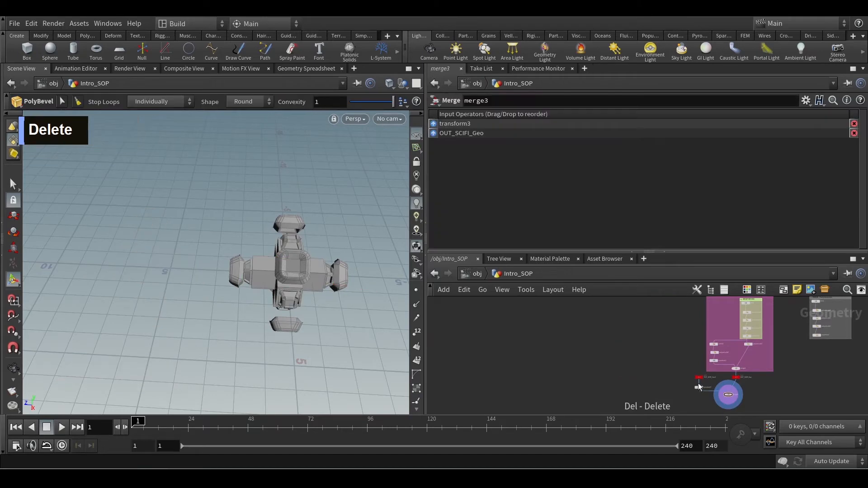
Step: Connect merge1's output to the input of OUT_SCIFI_Geo1 and align merge3 directly below OUT_SCIFI_Geo
scroll(710, 379, "up", 6)
scroll(754, 375, "down", 3)
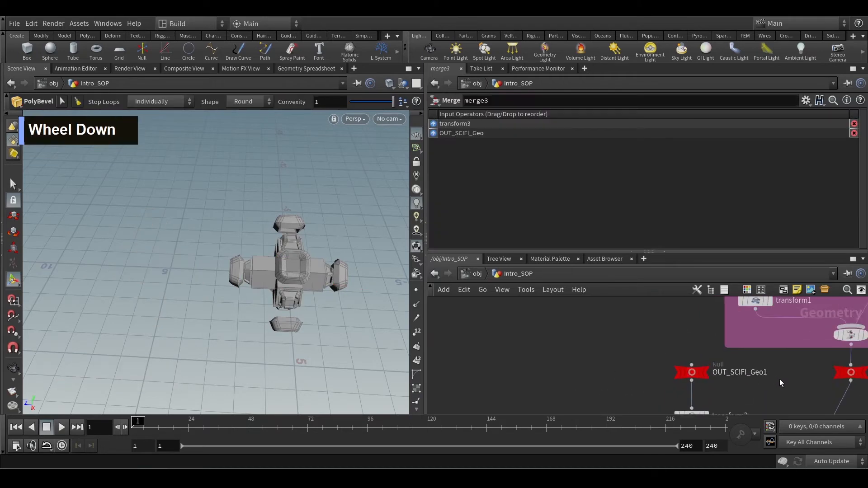
middle_click_drag(779, 379, 632, 356)
left_click(545, 346)
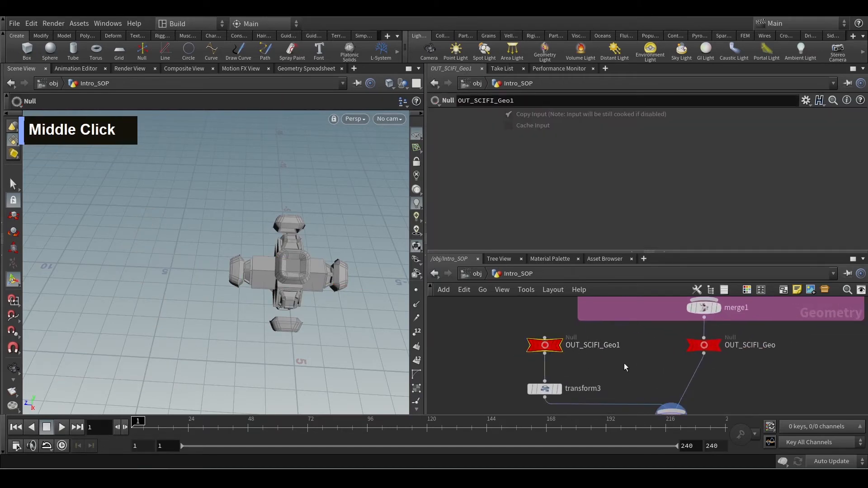
middle_click_drag(544, 349, 494, 350)
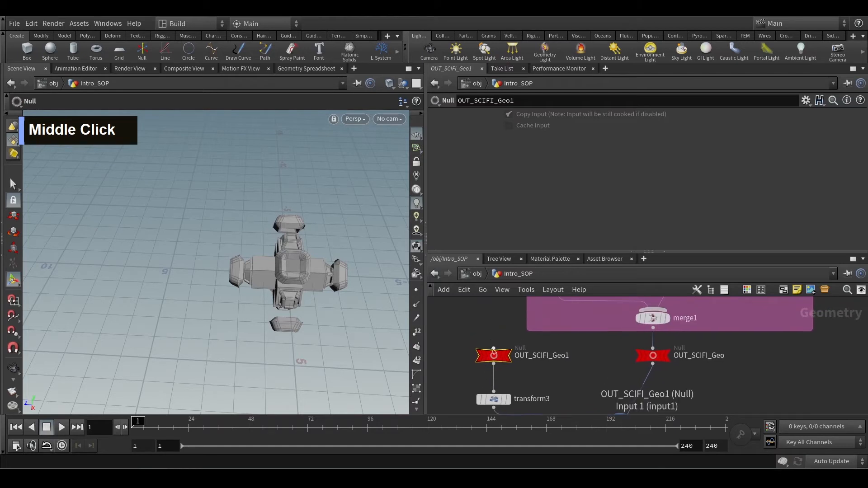
left_click_drag(499, 349, 653, 329)
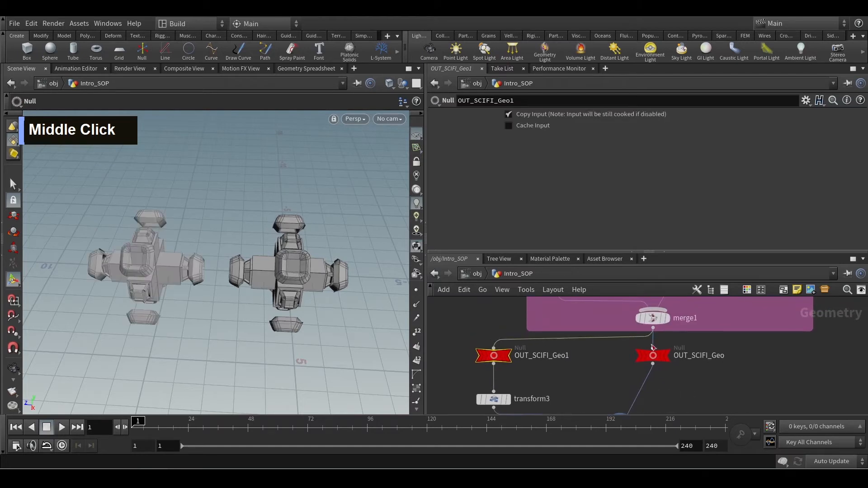
middle_click_drag(673, 397, 635, 349, "alt")
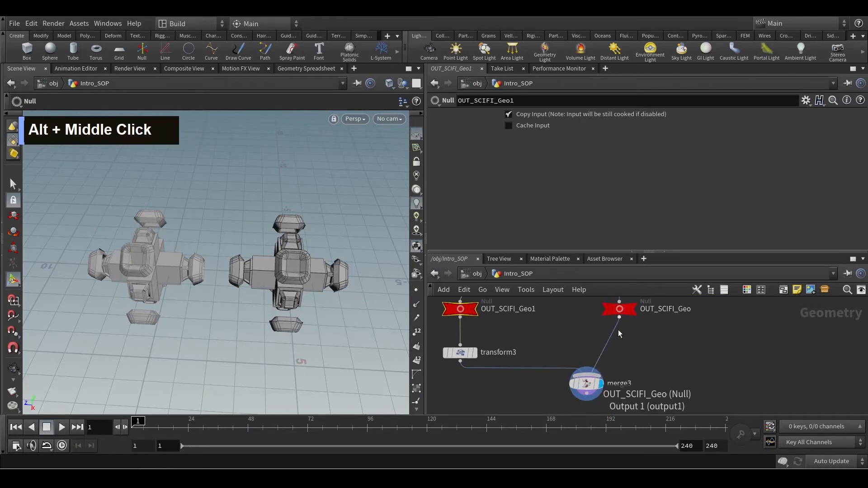
left_click_drag(587, 382, 619, 377)
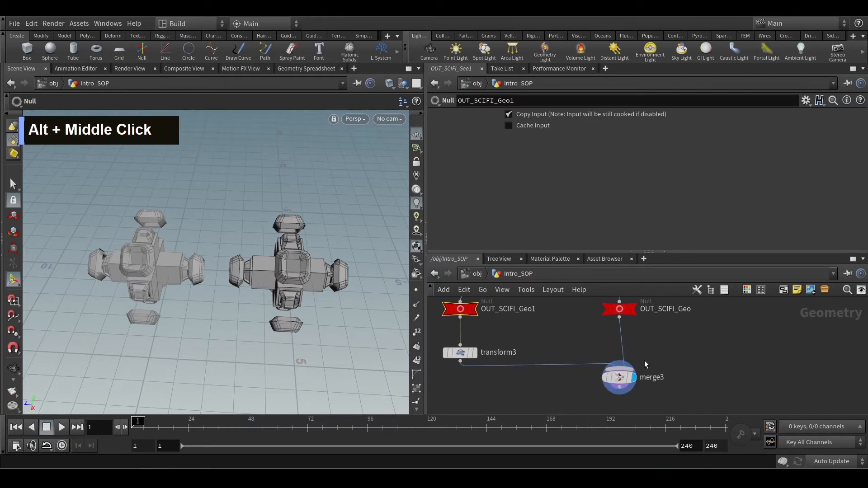
Step: Examine the remaining POWER OF MERGE AND TRANSFORM box and the nodes that feed its two output Nulls
scroll(645, 363, "down", 3)
middle_click_drag(647, 355, 694, 384)
scroll(697, 383, "down", 2)
scroll(686, 352, "down", 2)
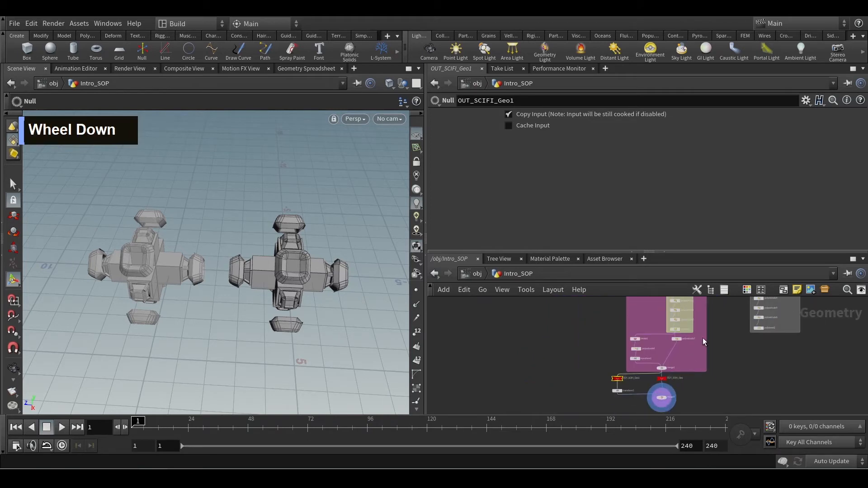
middle_click_drag(703, 338, 681, 364)
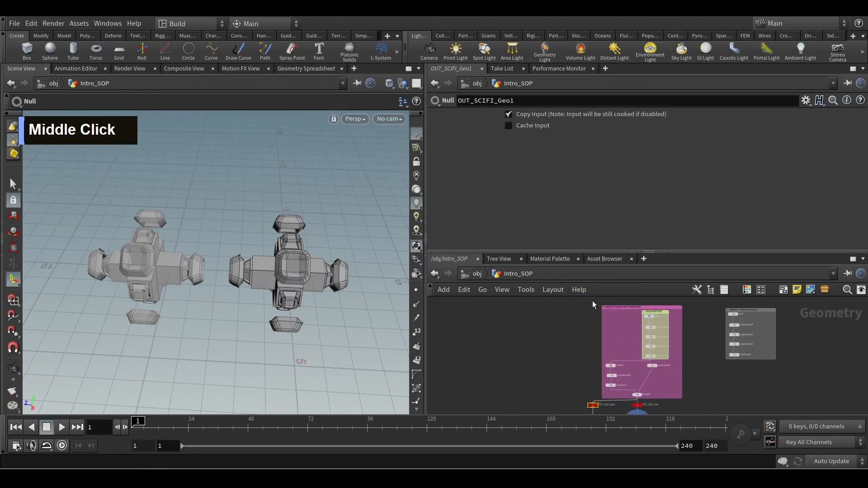
left_click_drag(593, 301, 687, 398)
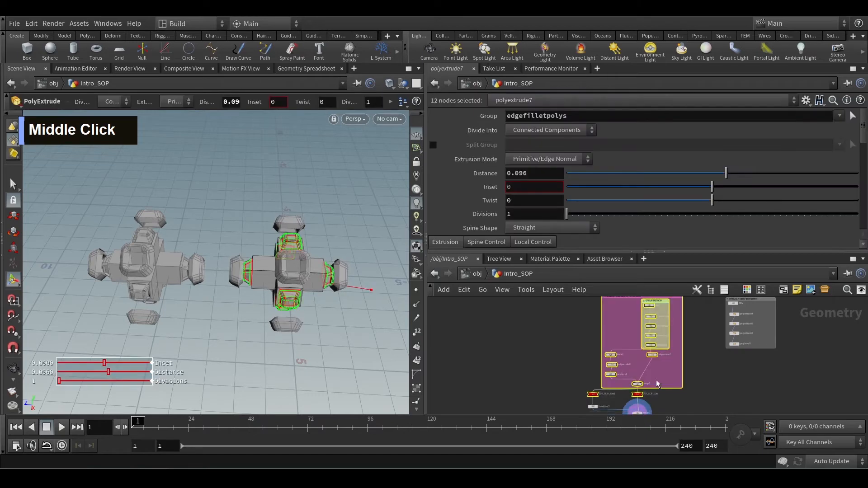
middle_click_drag(571, 370, 627, 383)
left_click(622, 353)
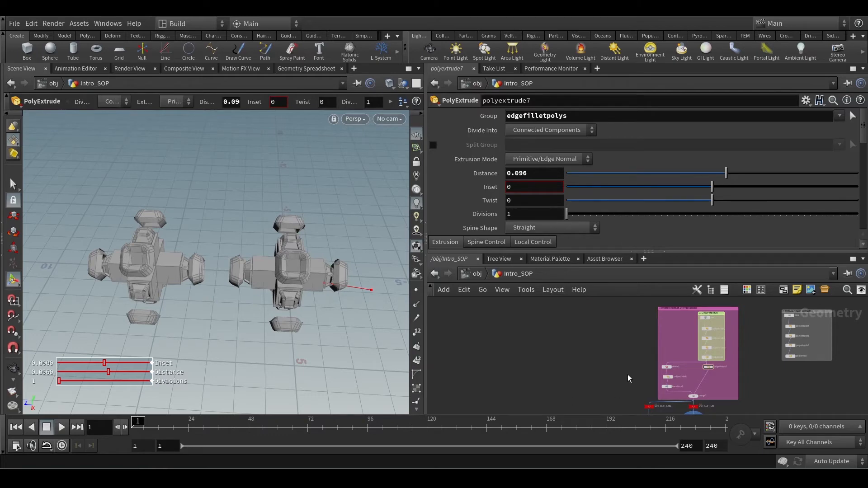
Step: Select transform3 and inspect how the OUT_SCIFI_Geo1 branch runs from merge1 to merge3
scroll(628, 376, "up", 3)
middle_click_drag(629, 377, 566, 288)
scroll(628, 344, "up", 2)
middle_click_drag(637, 332, 620, 362)
scroll(637, 353, "up", 2)
left_click_drag(598, 355, 520, 389)
scroll(645, 362, "down", 2)
middle_click_drag(644, 368, 625, 370)
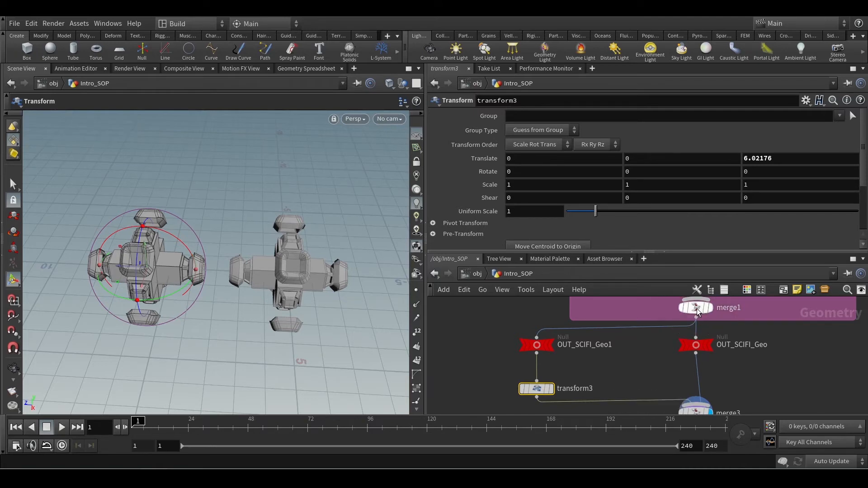
key("ctrl+2")
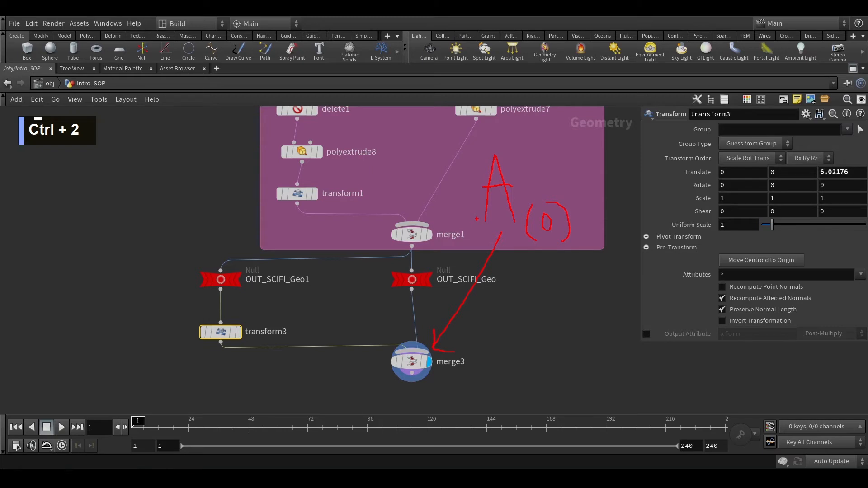
left_click_drag(477, 220, 276, 311)
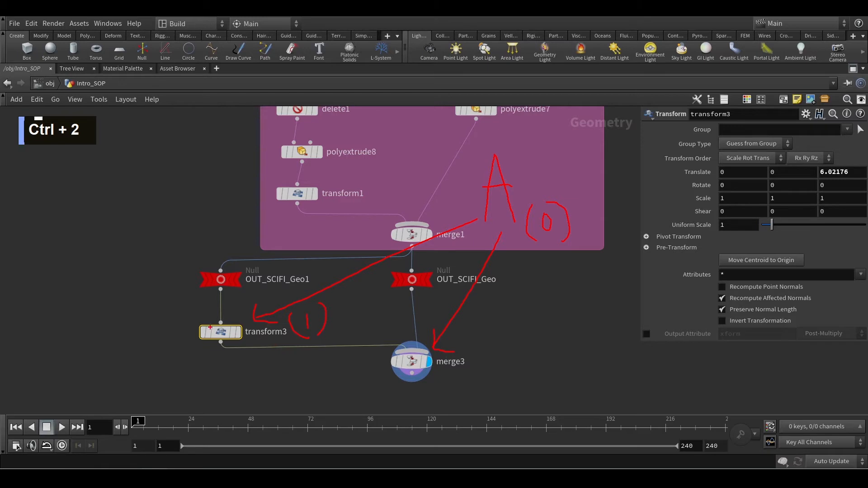
left_click_drag(208, 349, 193, 322)
key("Escape")
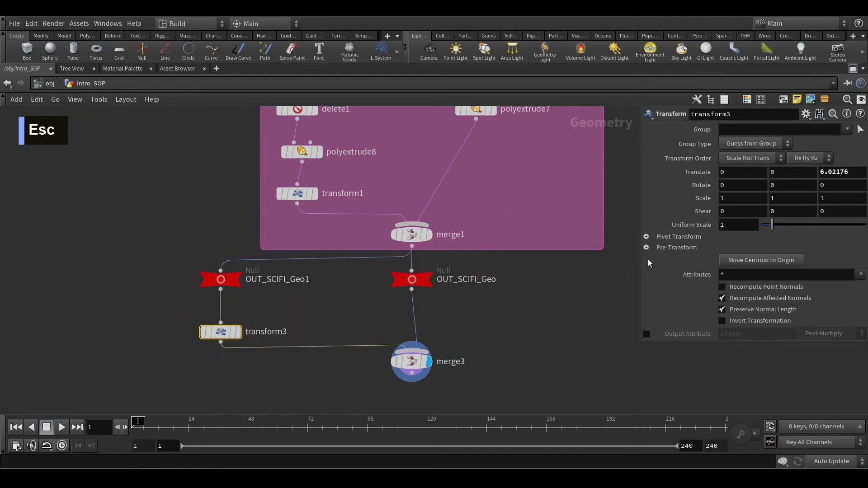
left_click(853, 69)
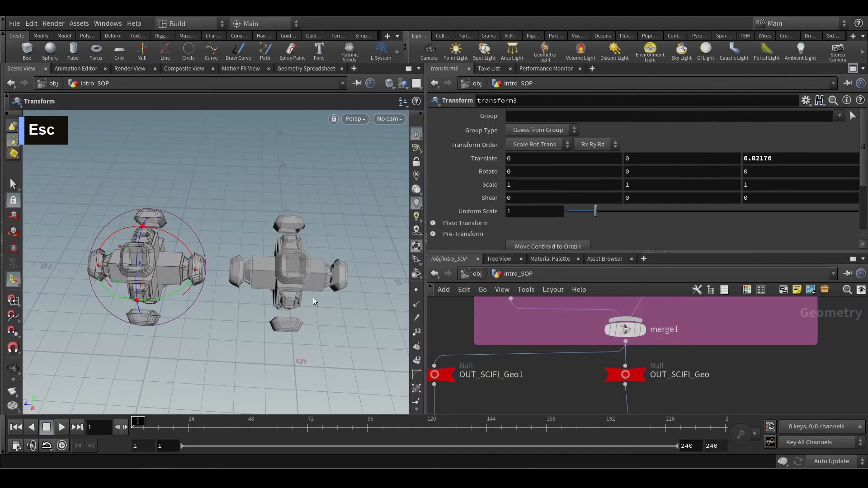
Step: Duplicate the OUT_SCIFI_Geo1 and transform3 nodes together into the empty space beside them, keeping the link from merge1
scroll(588, 378, "down", 2)
middle_click_drag(588, 378, 657, 350)
left_click_drag(571, 330, 596, 382)
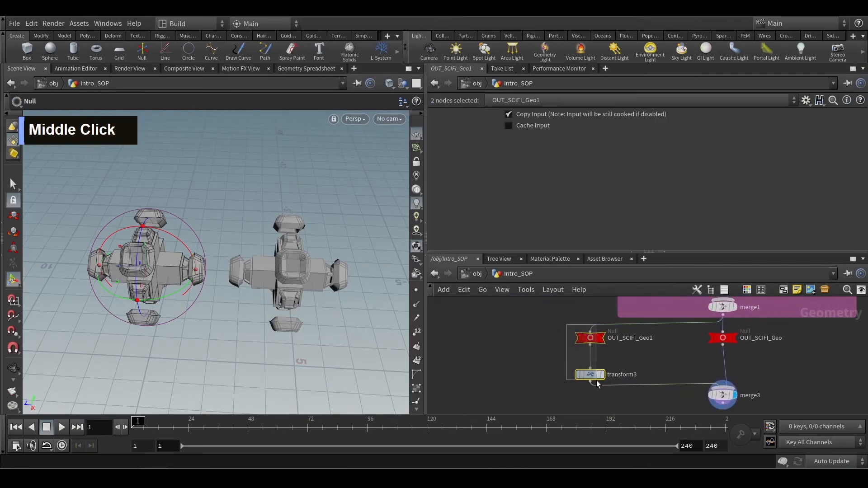
middle_click_drag(647, 354, 679, 366)
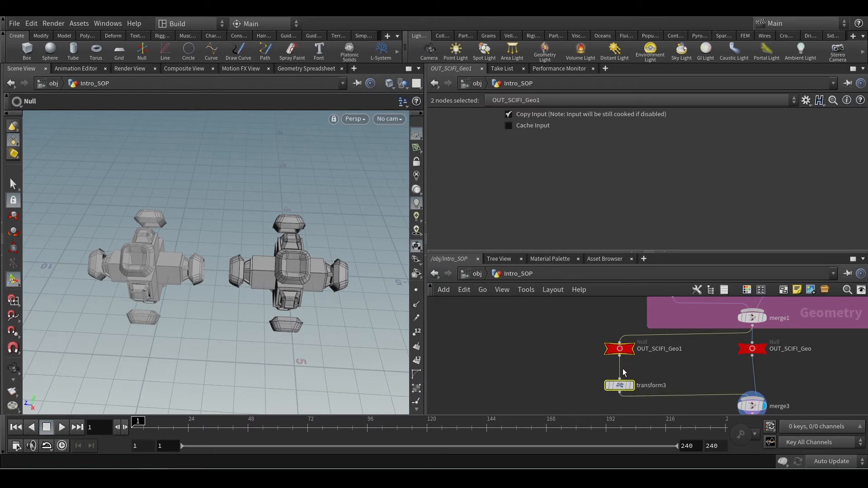
left_click_drag(622, 388, 518, 390, "alt")
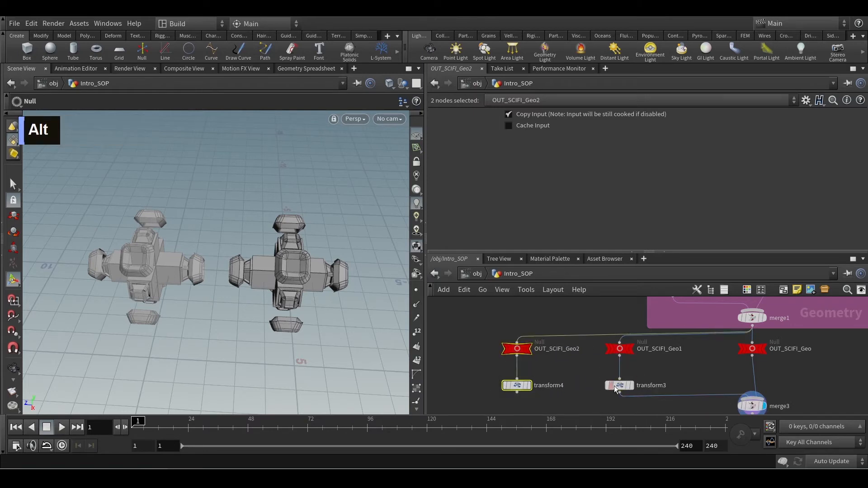
Step: Connect transform4's output to merge3 as a further input
middle_click_drag(572, 371, 559, 353)
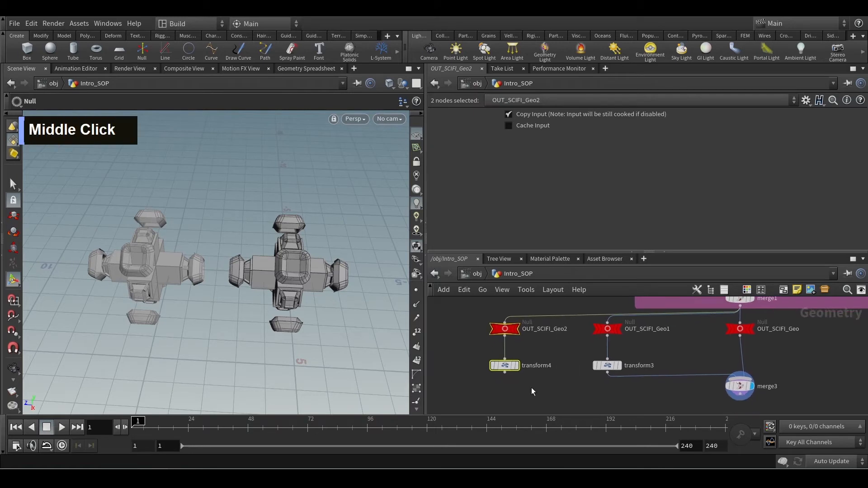
left_click_drag(505, 372, 617, 383)
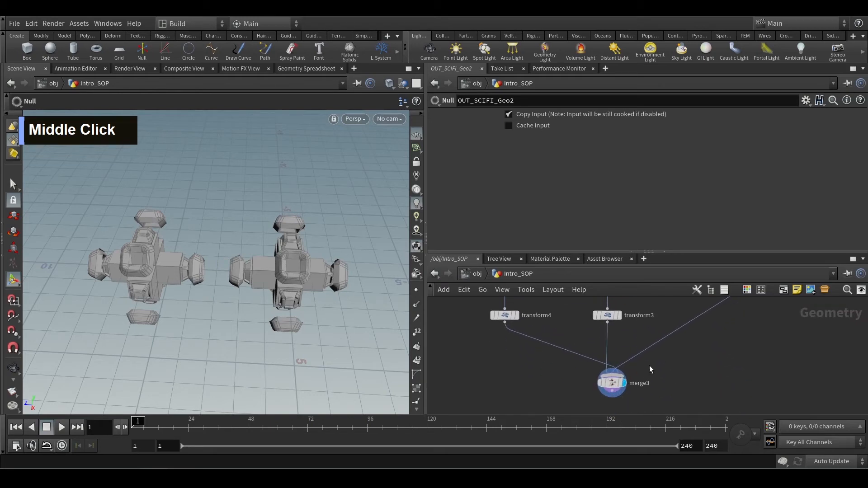
Step: Automatically lay out the nodes of the network so the three branches between merge1 and merge3 are evenly arranged
middle_click_drag(674, 351, 671, 389)
scroll(679, 385, "down", 2)
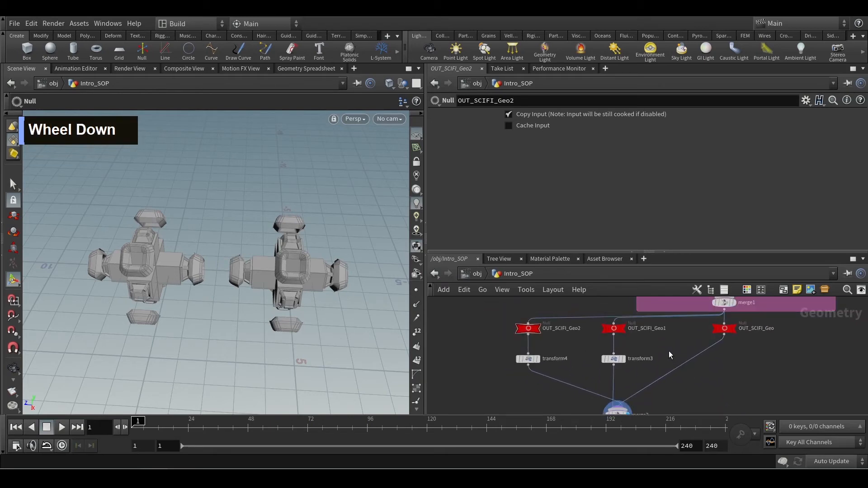
key("l")
Step: Select transform4 and move its geometry copy along Z to a Translate value of about 12.3928
left_click(541, 355)
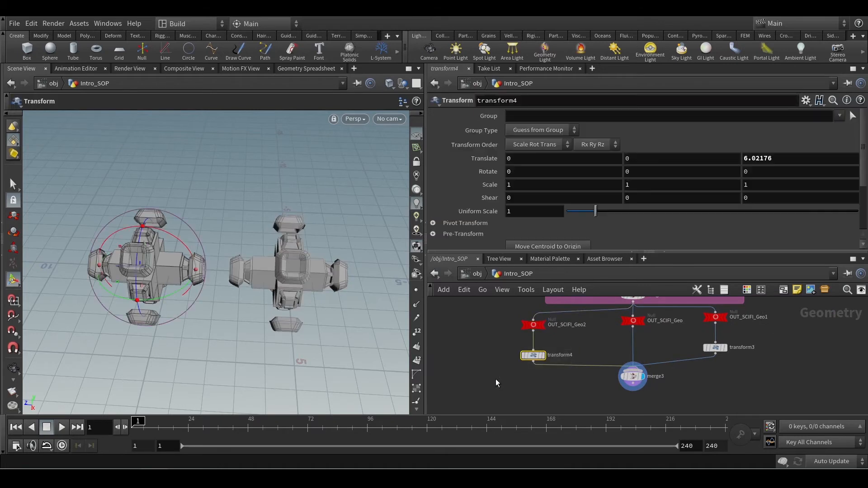
scroll(569, 356, "up", 2)
middle_click_drag(585, 340, 588, 364)
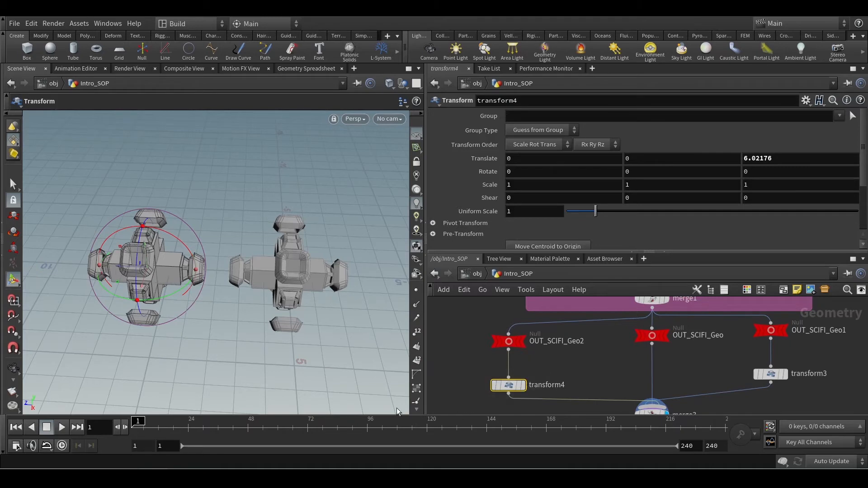
middle_click_drag(212, 323, 312, 324, "alt")
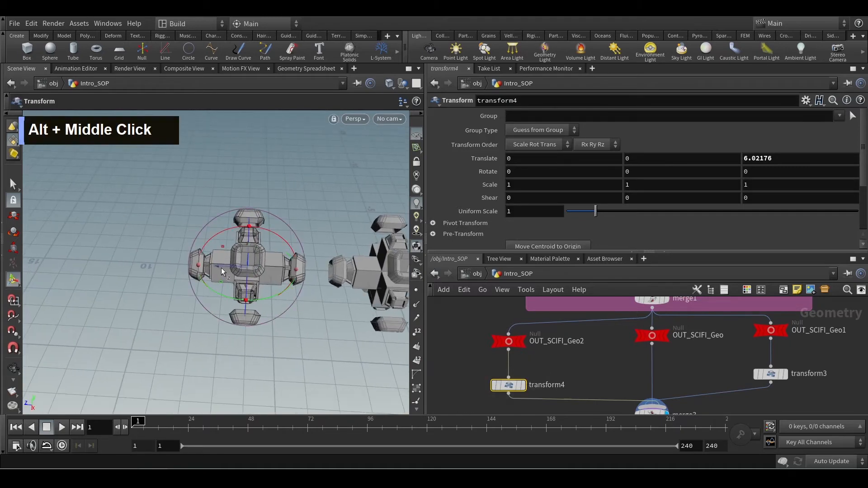
middle_click_drag(221, 268, 82, 273, "alt")
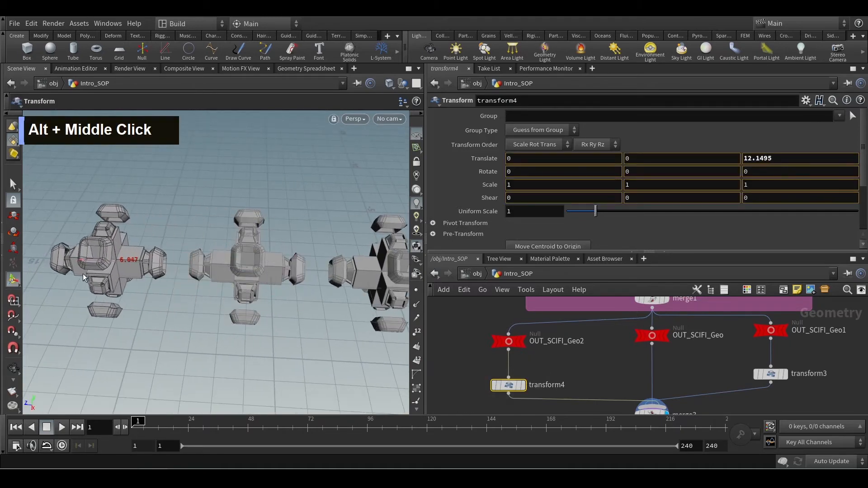
left_click_drag(83, 273, 77, 273)
scroll(165, 298, "down", 1, "alt")
middle_click_drag(195, 313, 186, 309, "alt")
scroll(187, 308, "down", 1, "alt")
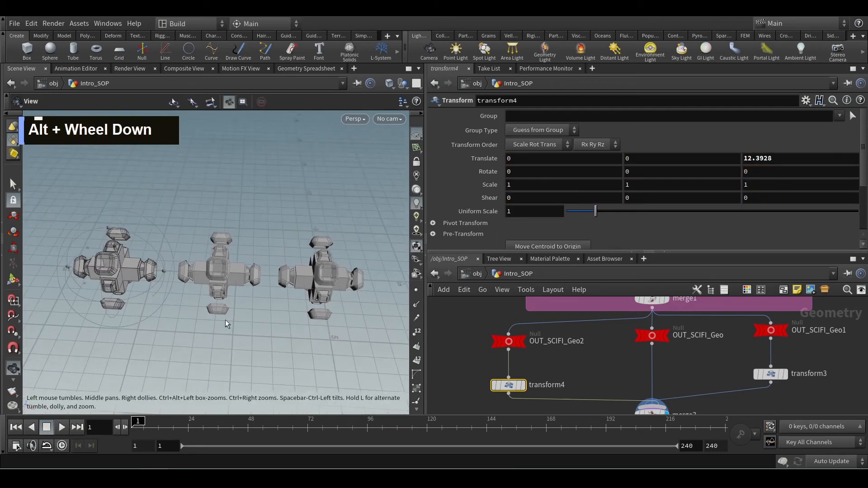
Step: Enlarge the network view to examine how merge1 feeds the three branches into merge3, and restore the normal layout
middle_click_drag(625, 373, 593, 339)
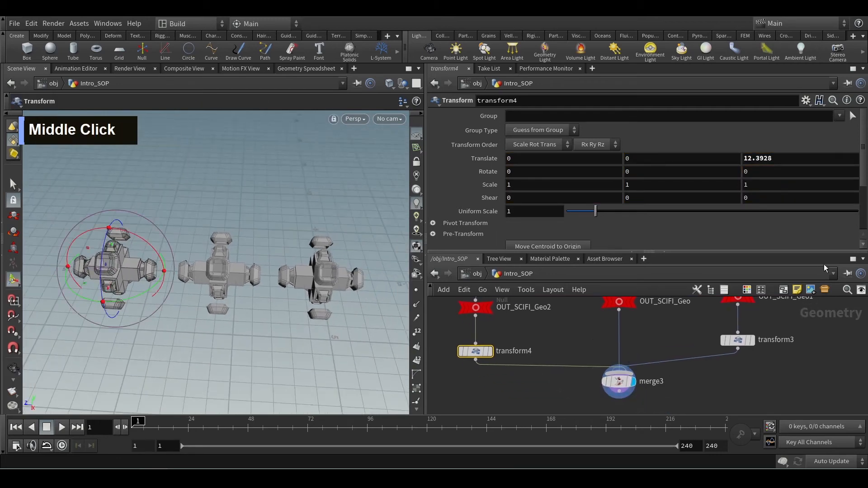
left_click(853, 259)
key("ctrl+2")
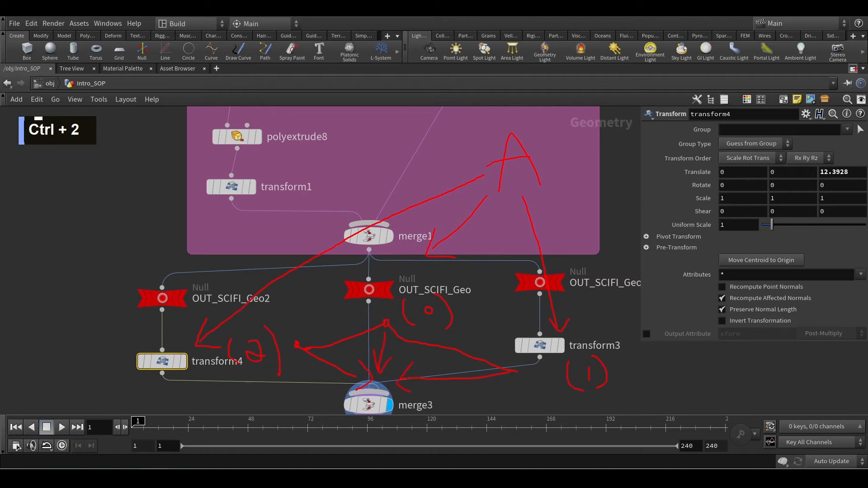
key("Escape")
left_click(853, 69)
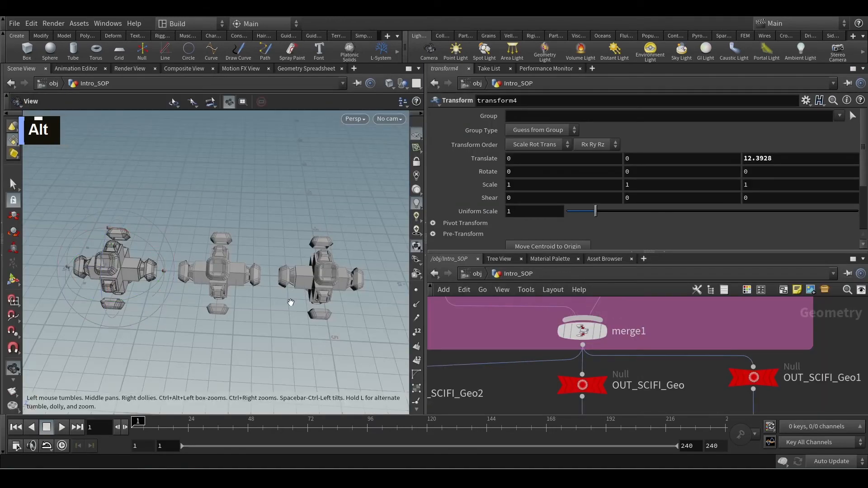
Step: Rotate the transform4 copy of the sci-fi geometry about Z to about -33.6842 degrees
scroll(294, 298, "down", 5, "alt")
scroll(289, 320, "up", 5, "alt")
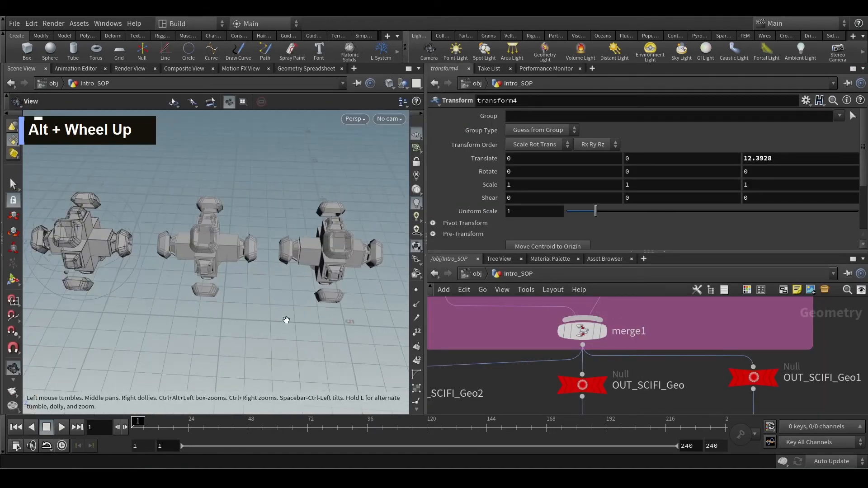
left_click_drag(287, 316, 325, 292, "alt")
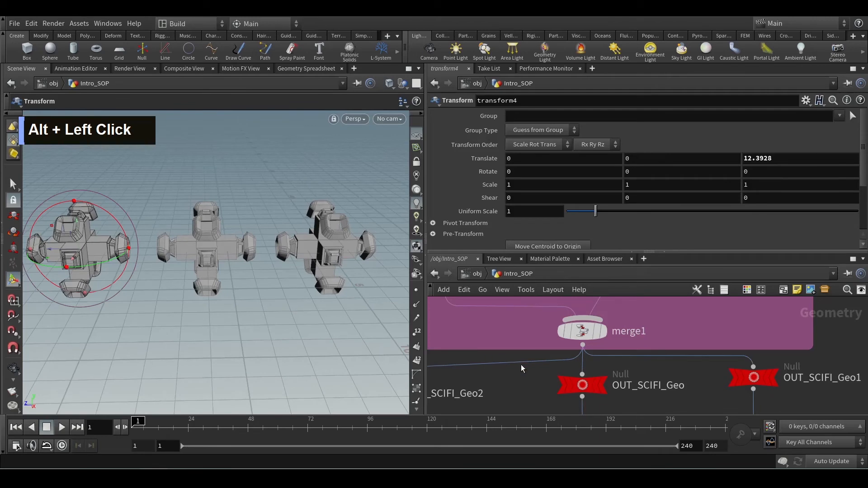
scroll(526, 375, "down", 3, "alt")
middle_click_drag(525, 378, 557, 364, "alt")
scroll(551, 368, "down", 2, "alt")
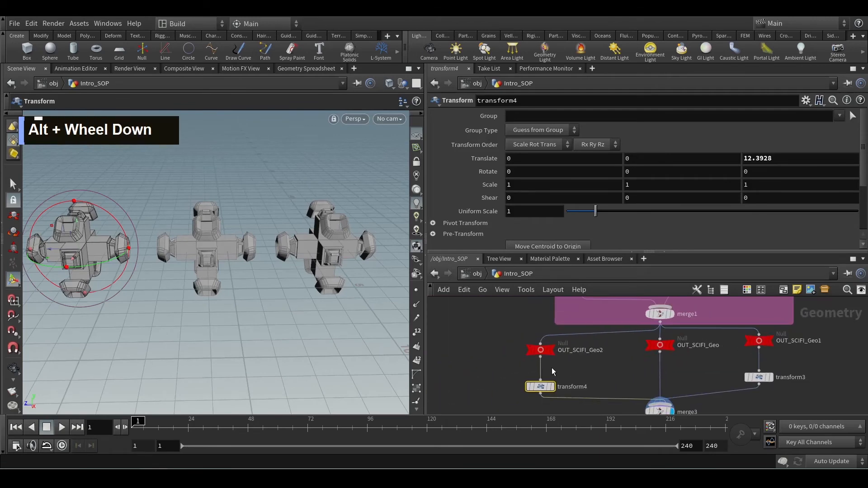
scroll(550, 368, "up", 2, "alt")
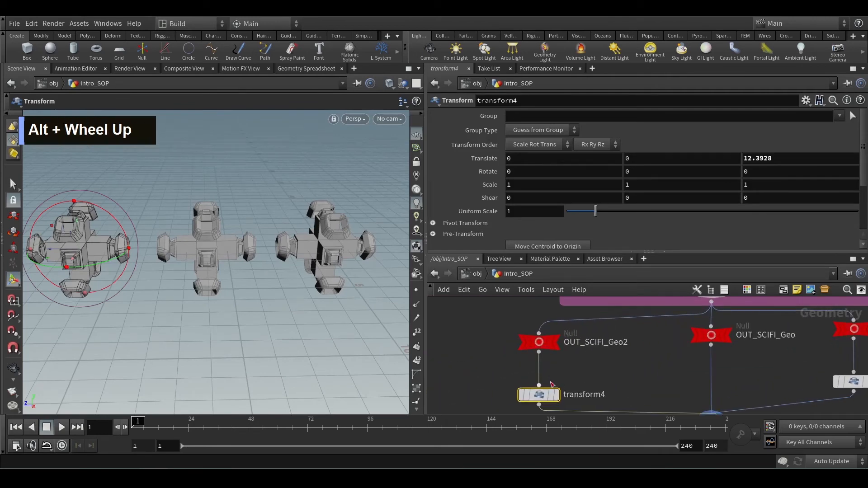
key("alt")
left_click_drag(132, 280, 99, 234, "alt")
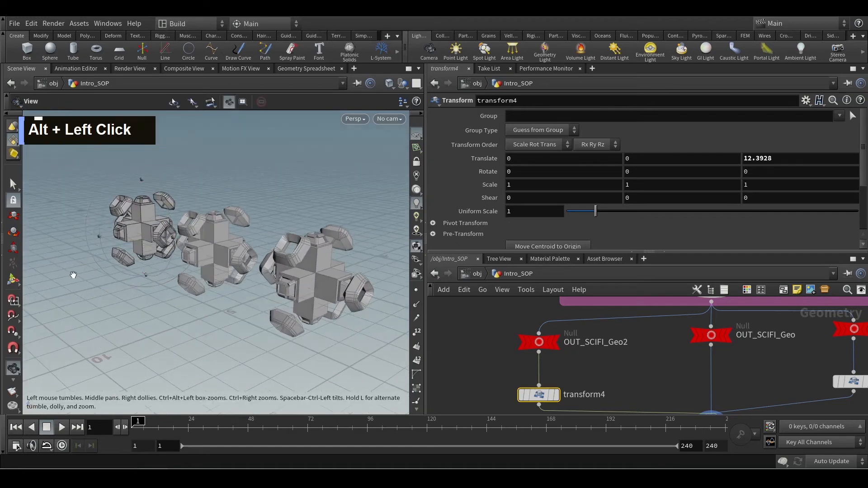
left_click_drag(112, 200, 98, 226)
Step: Select transform3 and rotate its copy of the geometry about Z to about 20.3379 degrees
middle_click_drag(775, 375, 682, 351, "alt")
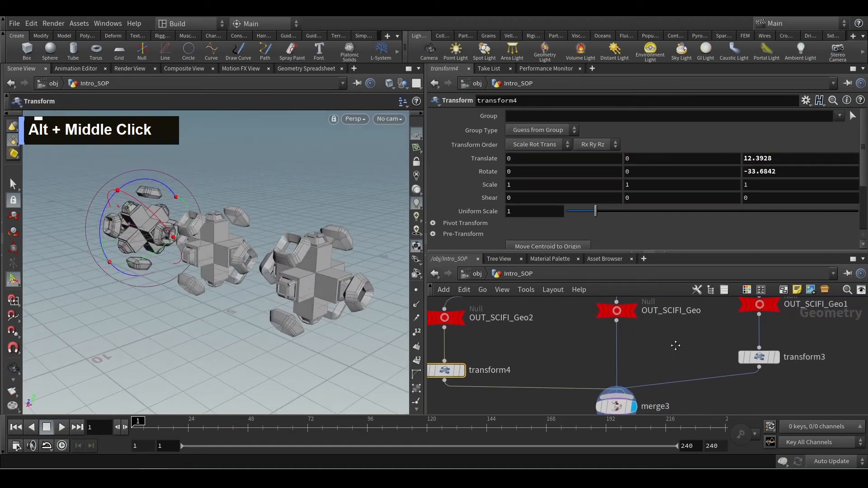
left_click(769, 359)
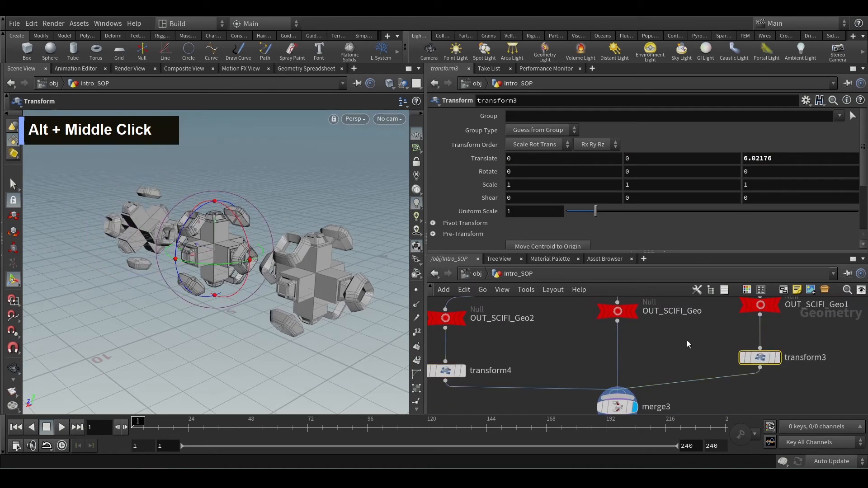
left_click_drag(200, 207, 276, 312)
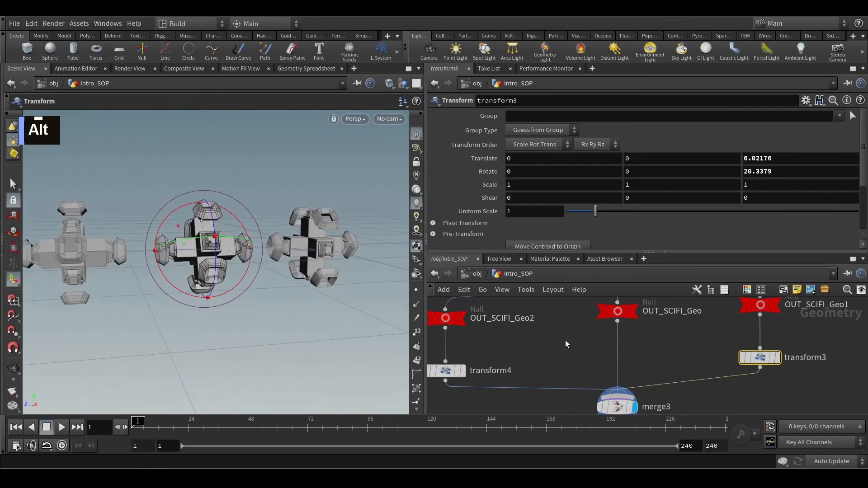
Step: Add a Copy and Transform node in the empty network space beside the transform3 branch
scroll(567, 345, "down", 2, "alt")
middle_click_drag(567, 345, 604, 343, "alt")
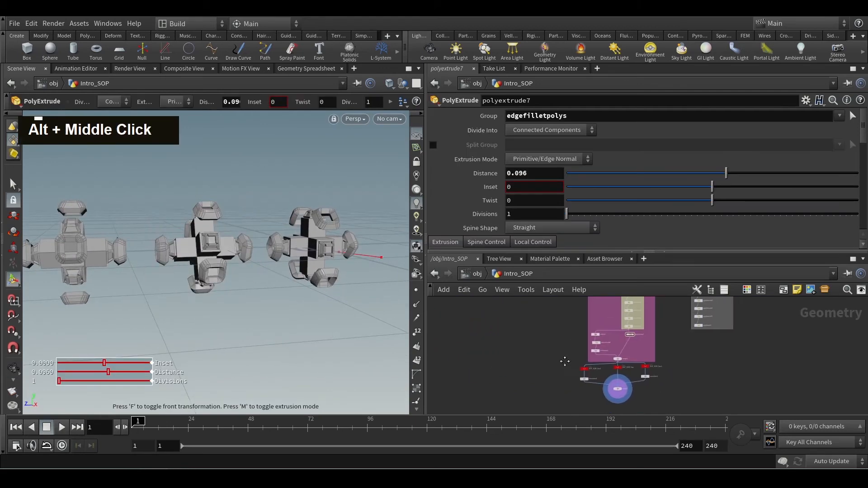
middle_click_drag(565, 361, 564, 371, "alt")
scroll(564, 372, "down", 2, "alt")
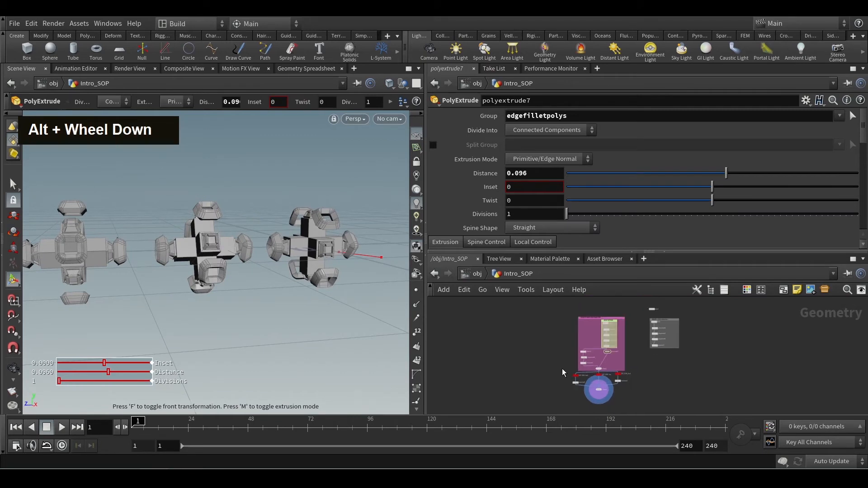
scroll(623, 388, "up", 3)
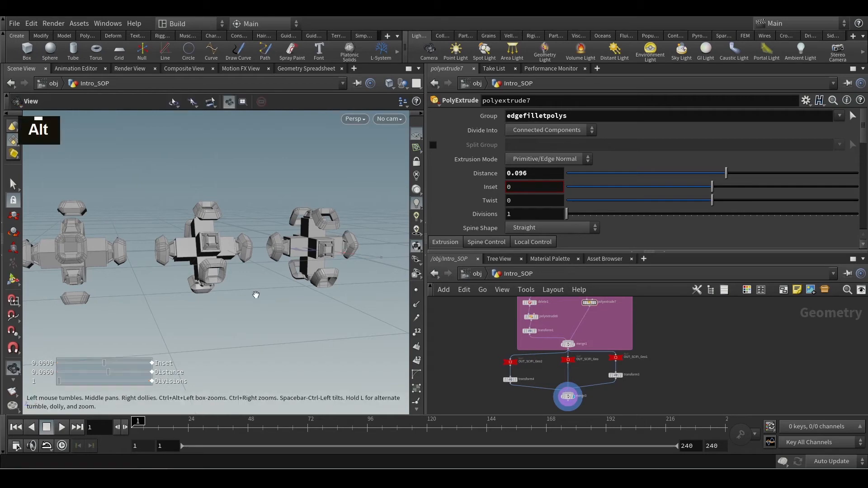
scroll(254, 299, "down", 3, "alt")
left_click_drag(253, 300, 253, 348, "alt")
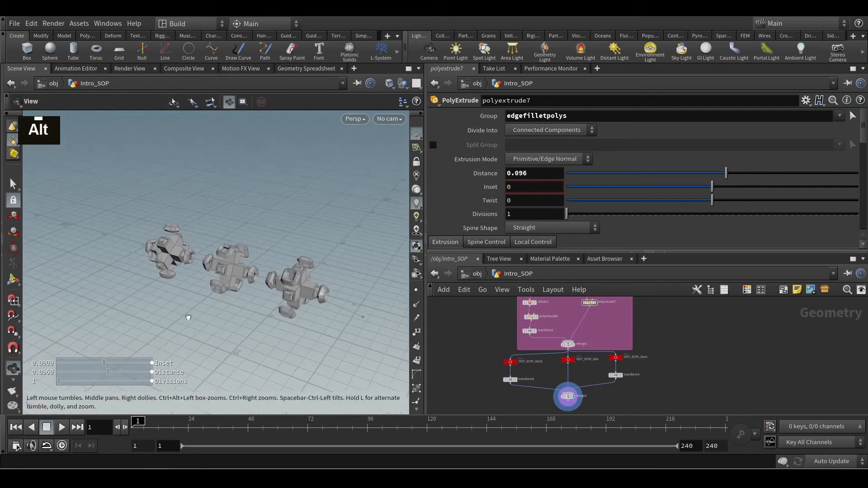
key("Tab")
left_click(246, 352)
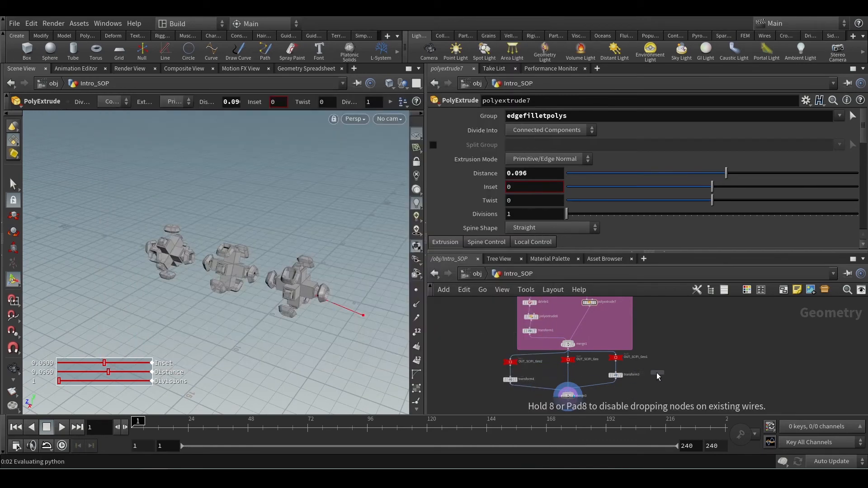
left_click(668, 368)
scroll(652, 392, "up", 3)
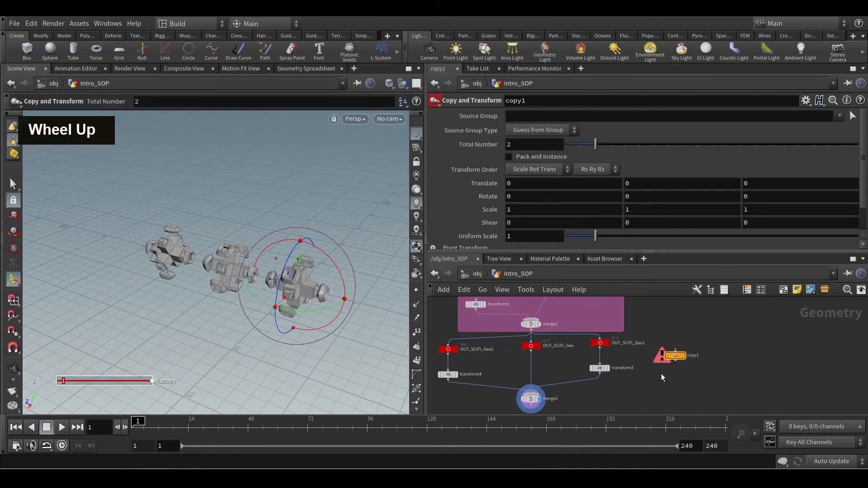
Step: Move the three OUT_SCIFI Nulls, transform3, transform4 and merge3 away from the new copy1 node and enclose them in a network box
middle_click_drag(661, 374, 706, 343)
left_click_drag(651, 386, 495, 316)
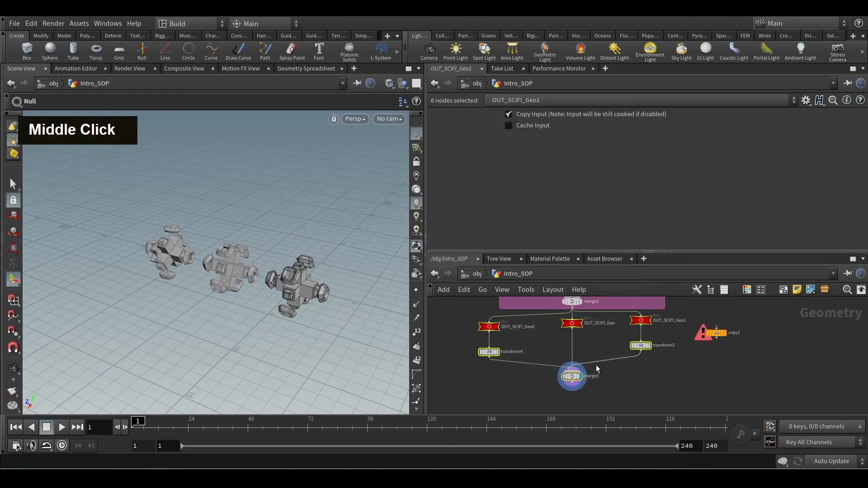
scroll(656, 396, "down", 3)
left_click_drag(596, 355, 511, 368)
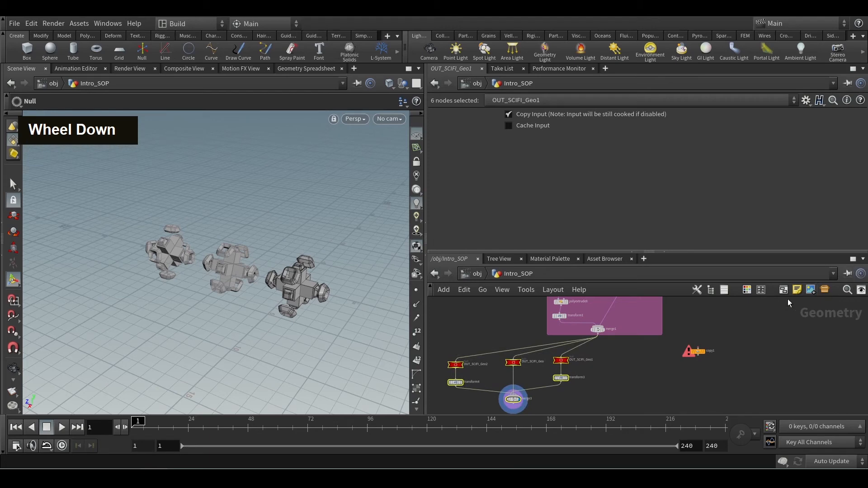
left_click(780, 290)
Step: Extend the new network box upward to make room above the three Nulls
scroll(599, 379, "up", 3)
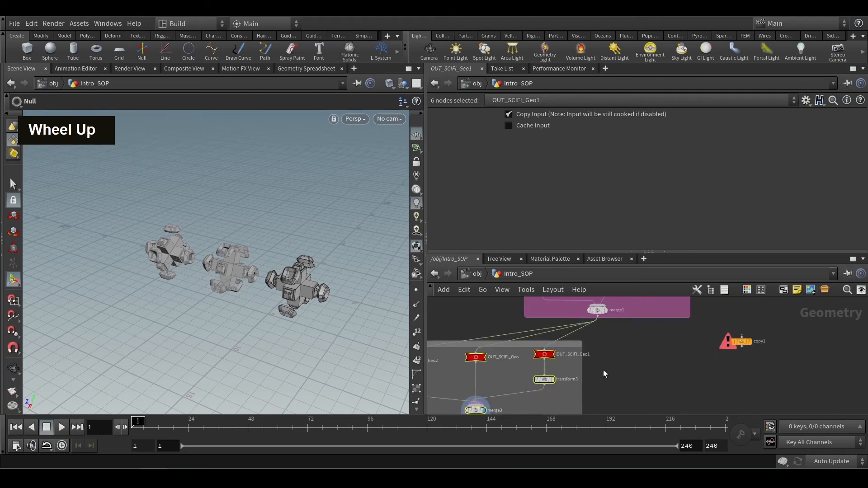
middle_click_drag(603, 369, 733, 365)
middle_click_drag(583, 352, 635, 355)
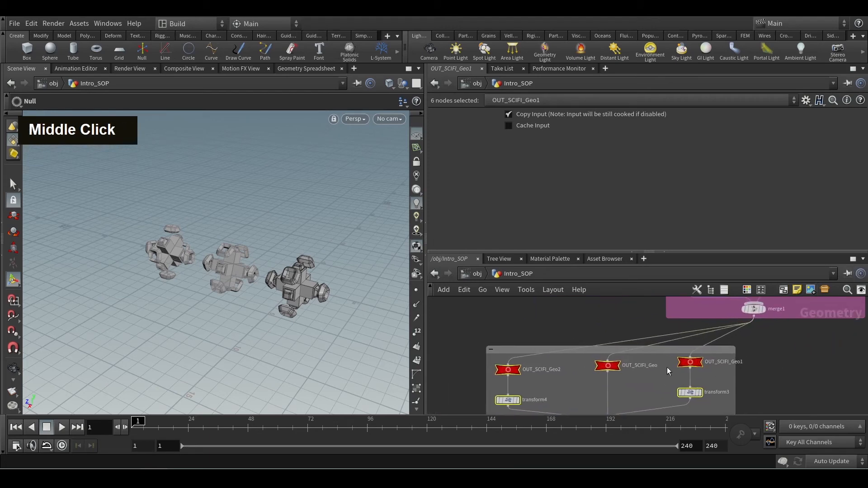
left_click_drag(624, 338, 624, 320)
middle_click_drag(731, 364, 744, 378)
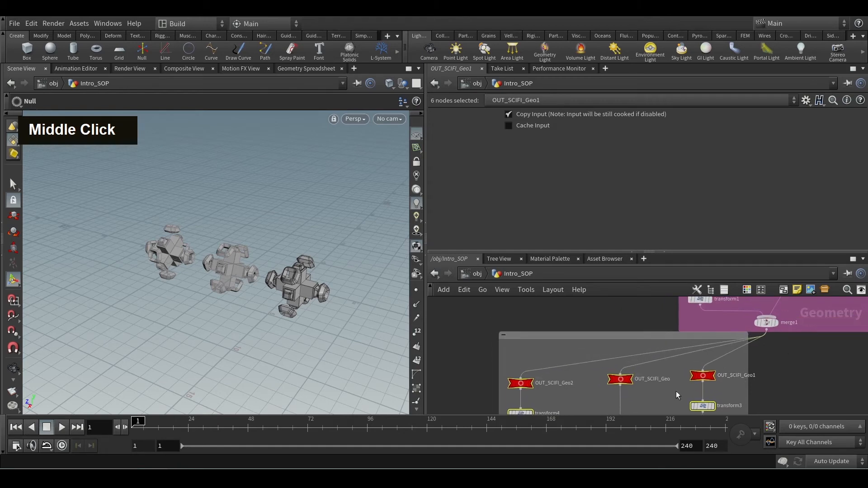
Step: Rewire OUT_SCIFI_Geo1 and OUT_SCIFI_Geo2 to take their input from OUT_SCIFI_Geo, and place OUT_SCIFI_Geo above them
left_click(715, 364)
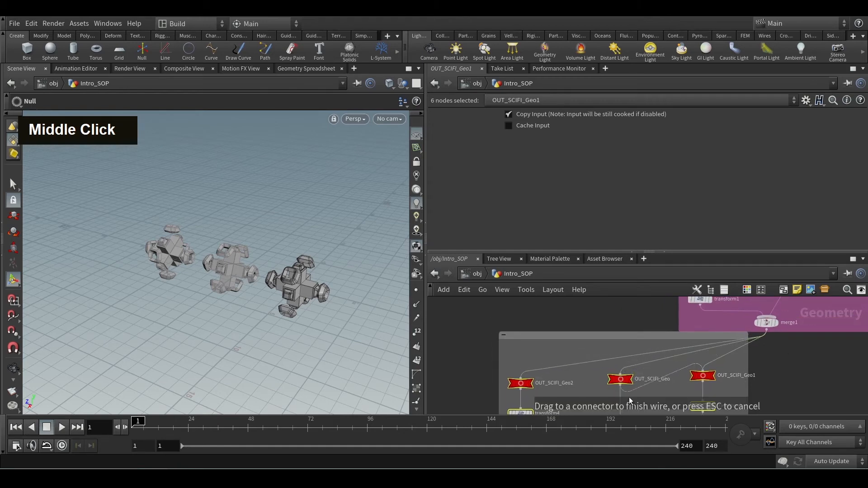
middle_click_drag(628, 396, 616, 370)
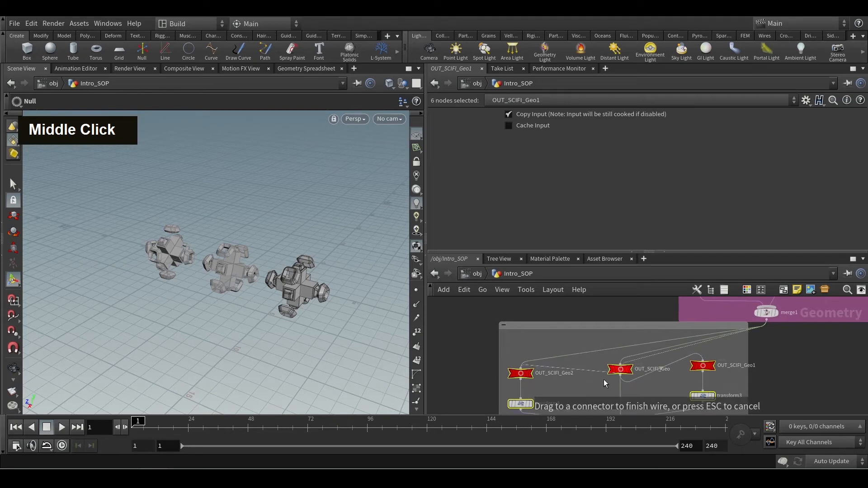
left_click(622, 373)
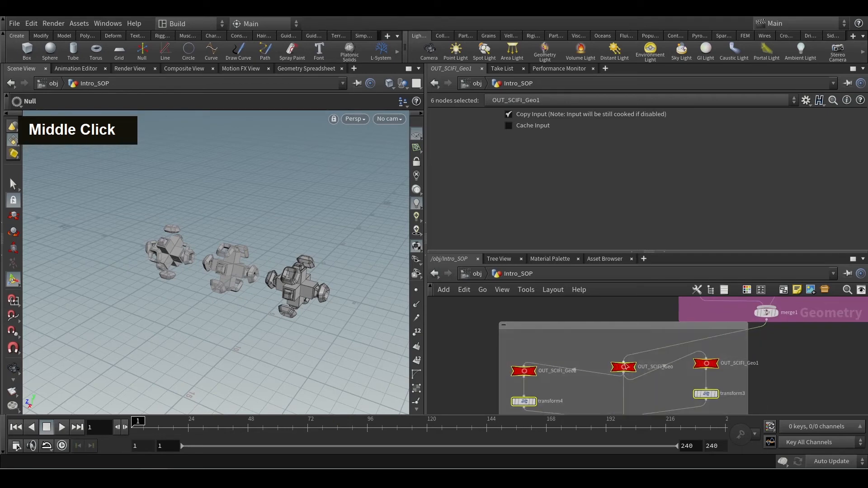
left_click(621, 358)
left_click_drag(625, 369, 624, 348)
middle_click_drag(775, 371, 751, 349)
scroll(748, 377, "down", 3)
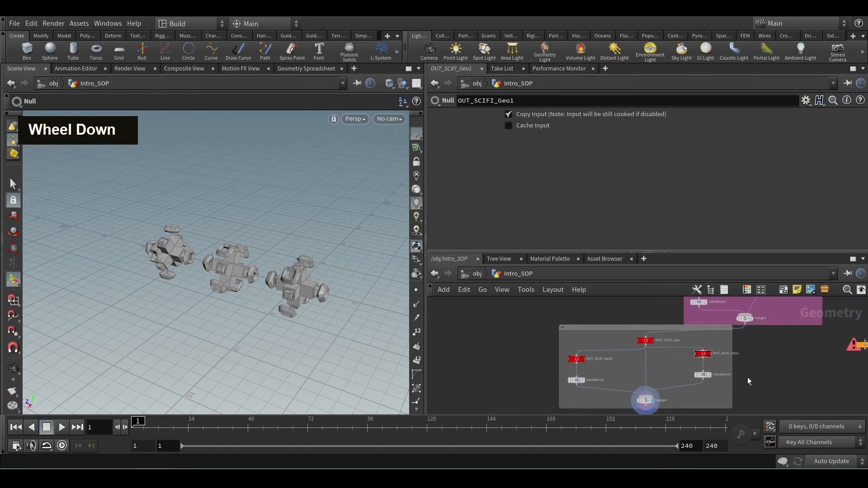
Step: Shift the network box slightly down from the purple box and select its OUT_SCIFI_Geo Null
scroll(734, 335, "up", 2)
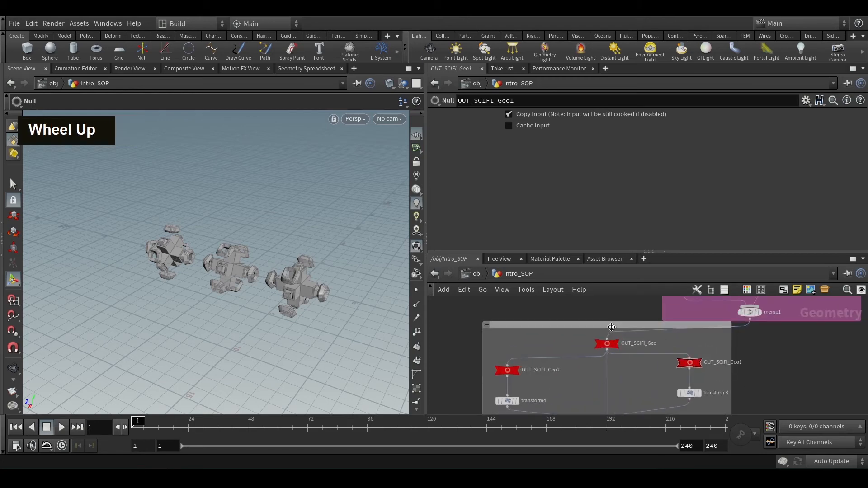
left_click_drag(610, 326, 606, 332)
left_click(604, 353)
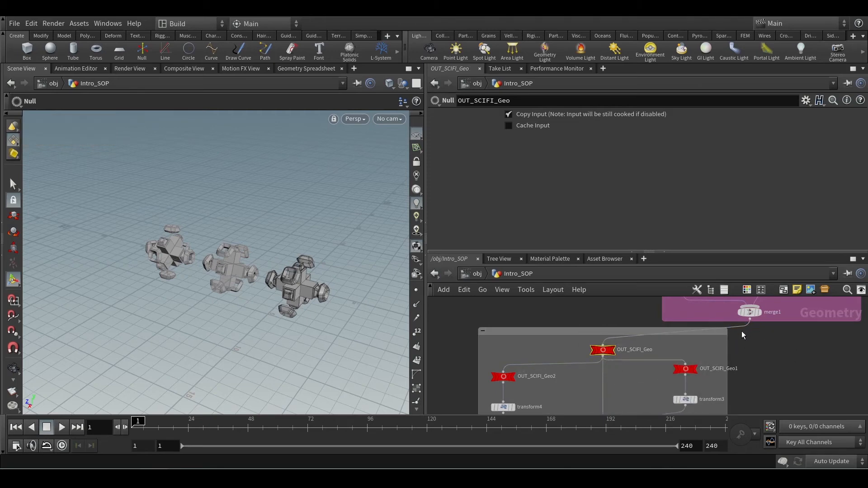
mouse_move(591, 358)
middle_click_drag(808, 365, 695, 387)
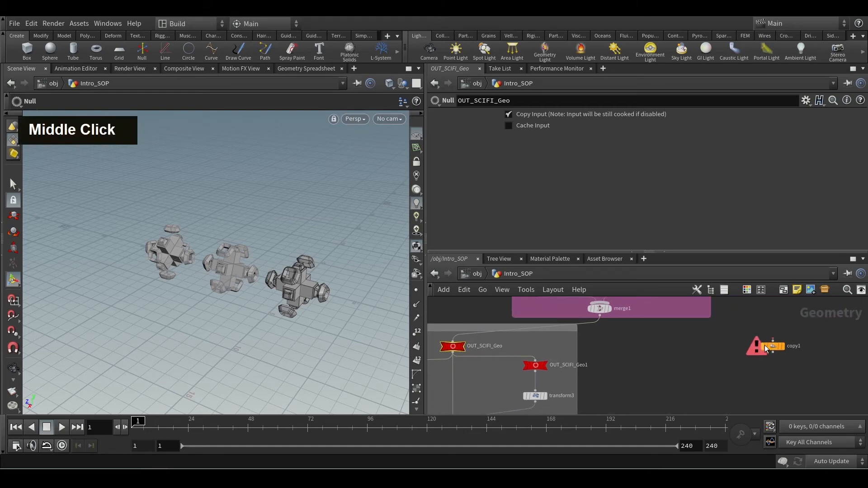
Step: Move the copy1 node closer to merge1 and display merge1's geometry in the viewport
left_click_drag(767, 349, 672, 360)
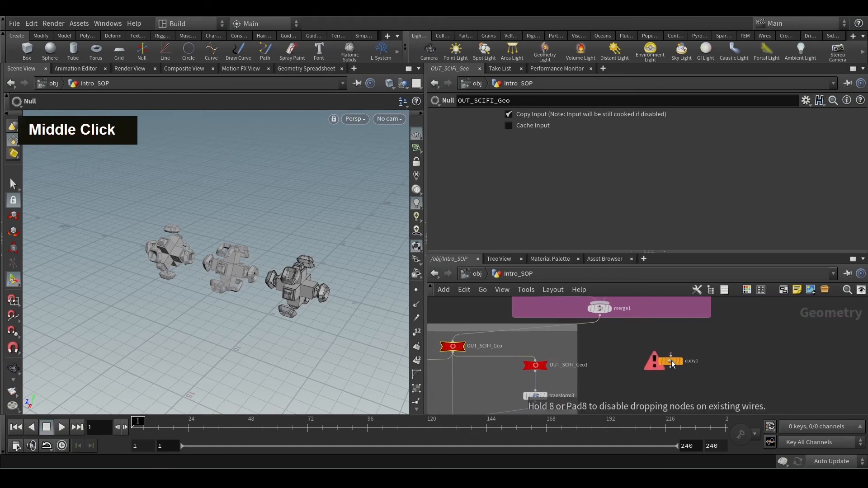
left_click(609, 308)
left_click(603, 309)
scroll(309, 304, "up", 5, "alt")
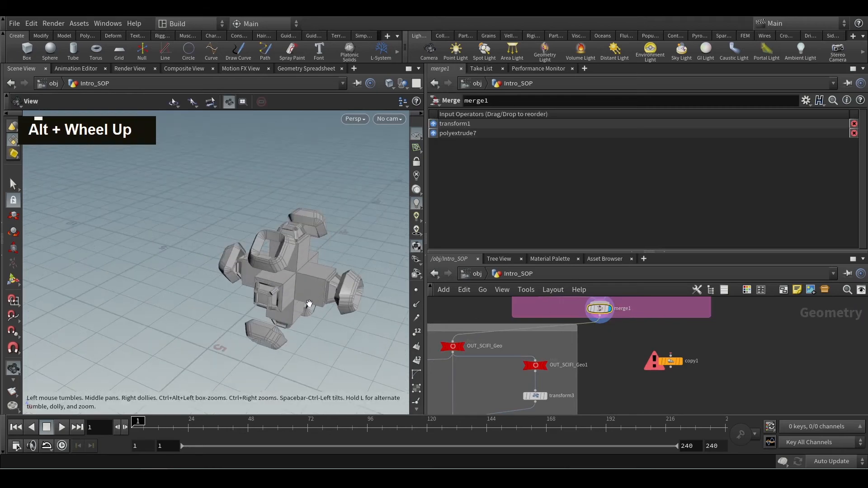
left_click_drag(309, 304, 272, 307, "alt")
scroll(251, 306, "down", 6, "alt")
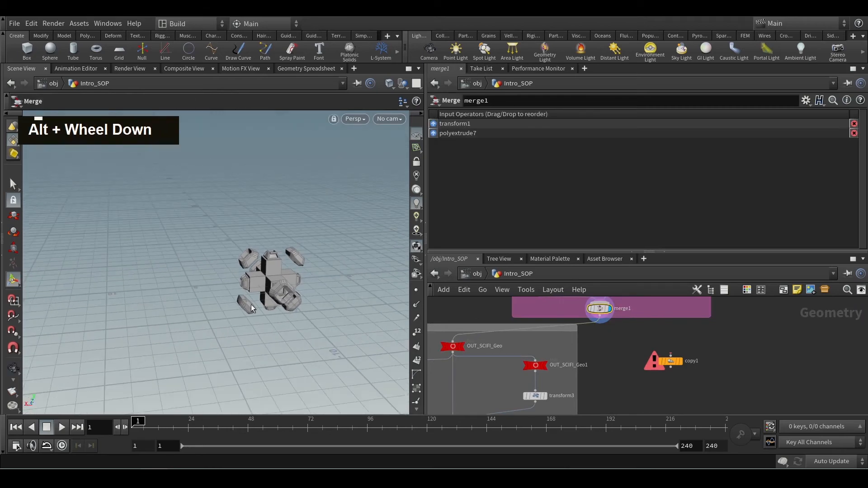
scroll(683, 348, "up", 2, "alt")
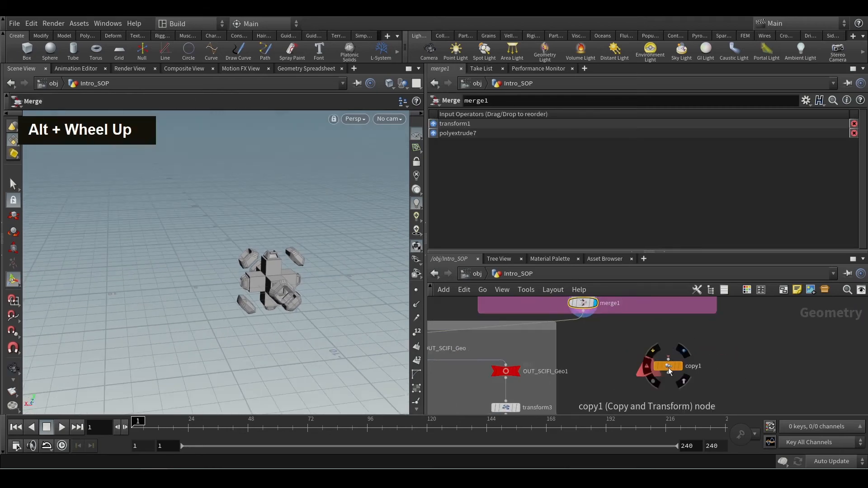
left_click_drag(668, 367, 626, 349)
Step: Review the transform3 and transform4 nodes in the network box and their translate and rotate settings
middle_click_drag(607, 375, 798, 335, "alt")
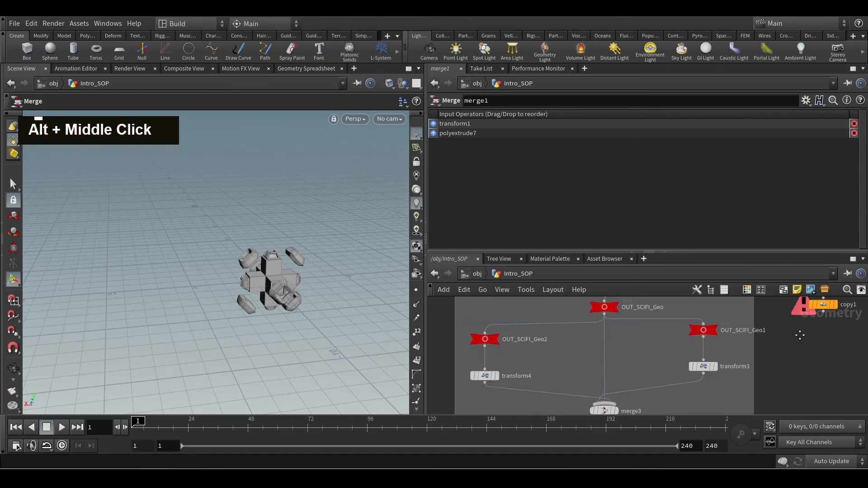
scroll(798, 335, "down", 3, "alt")
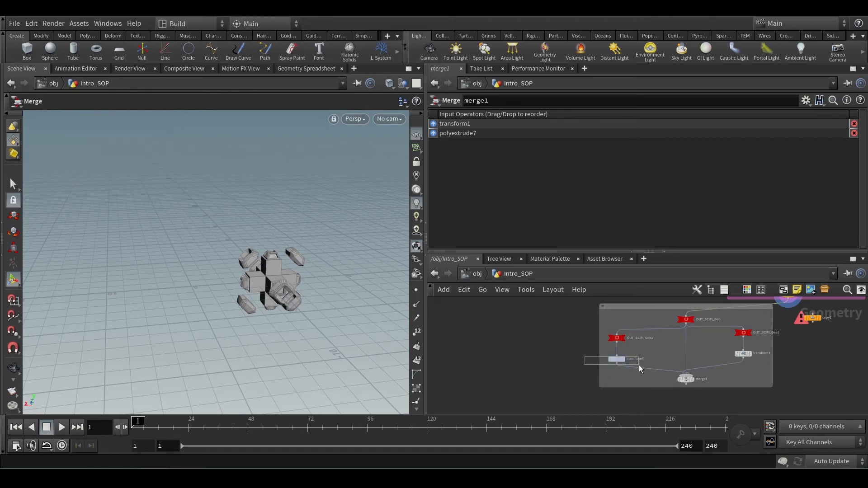
left_click_drag(639, 365, 639, 365)
left_click_drag(764, 356, 765, 357)
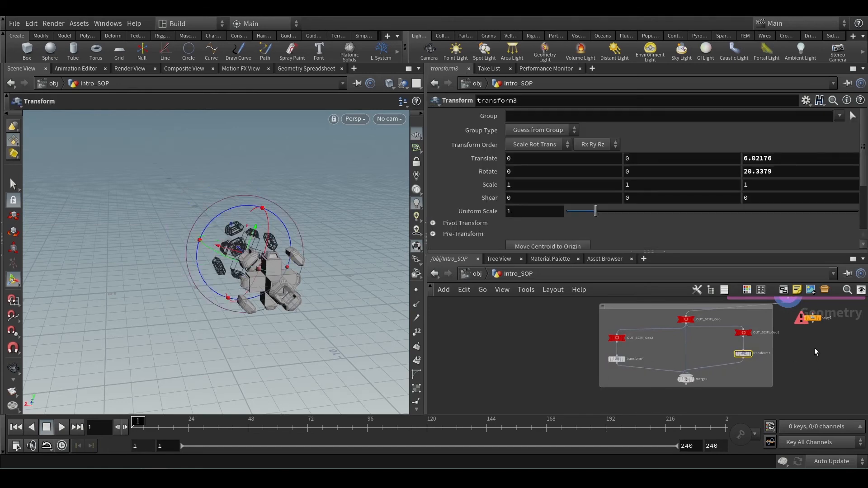
middle_click_drag(815, 348, 702, 383)
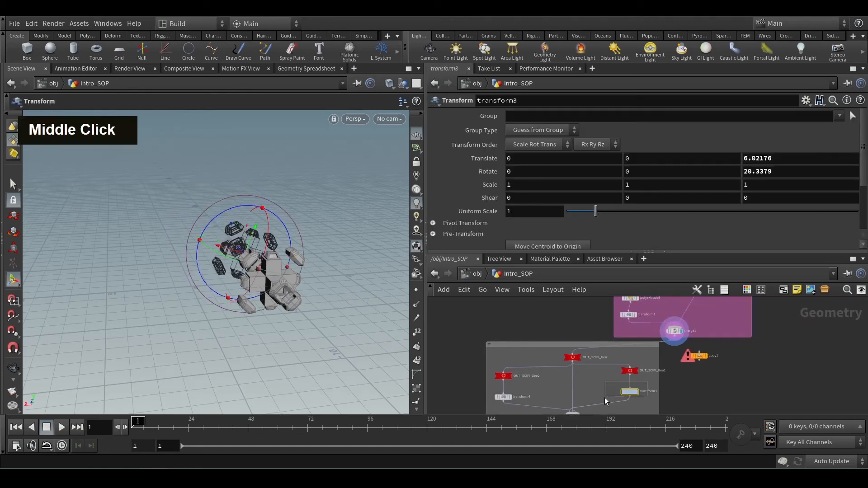
left_click_drag(476, 396, 520, 403)
Step: Connect merge1's output to the copy1 node and display copy1's result
scroll(723, 366, "up", 3)
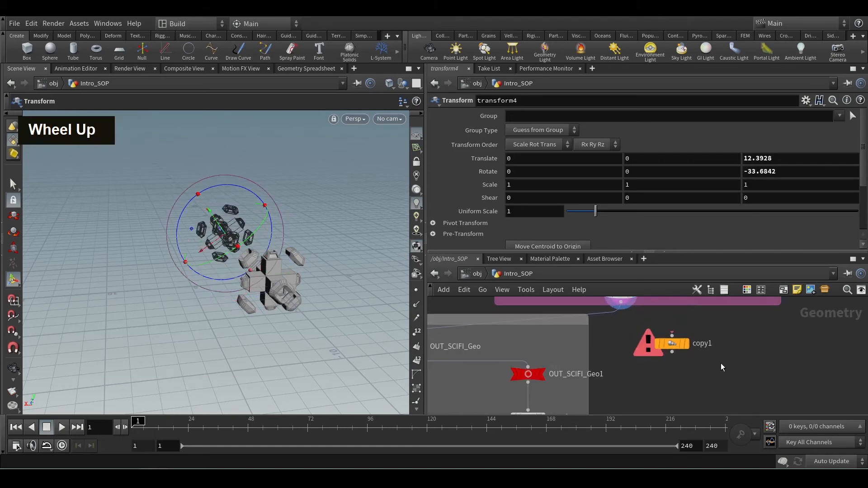
middle_click_drag(720, 363, 769, 379)
scroll(736, 381, "up", 3)
middle_click(733, 385)
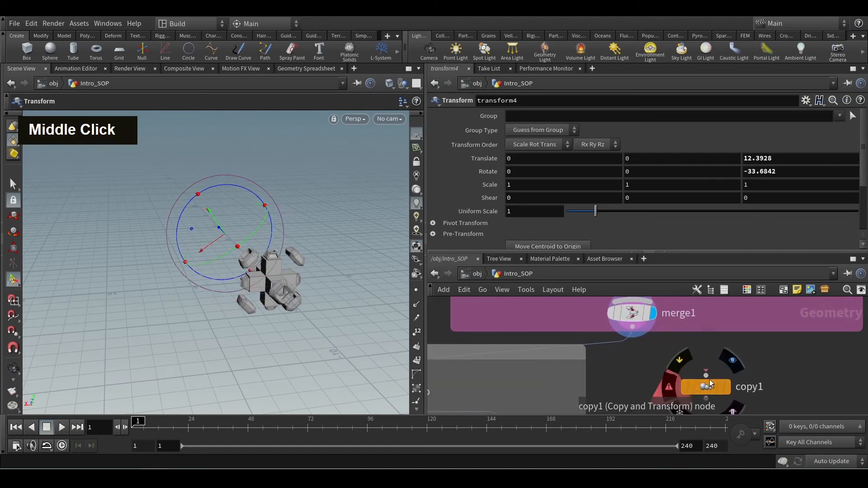
mouse_move(748, 350)
middle_mouse_down()
mouse_move(734, 316)
mouse_move(752, 339)
middle_mouse_up()
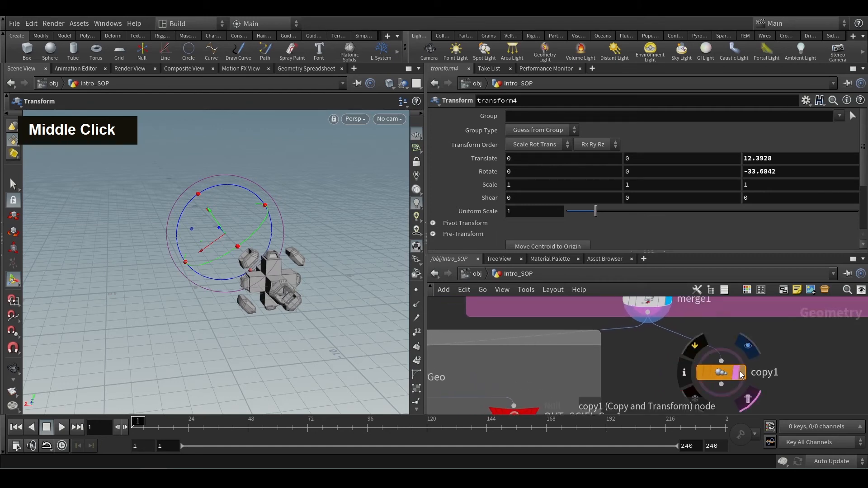
left_click(738, 373)
key("alt")
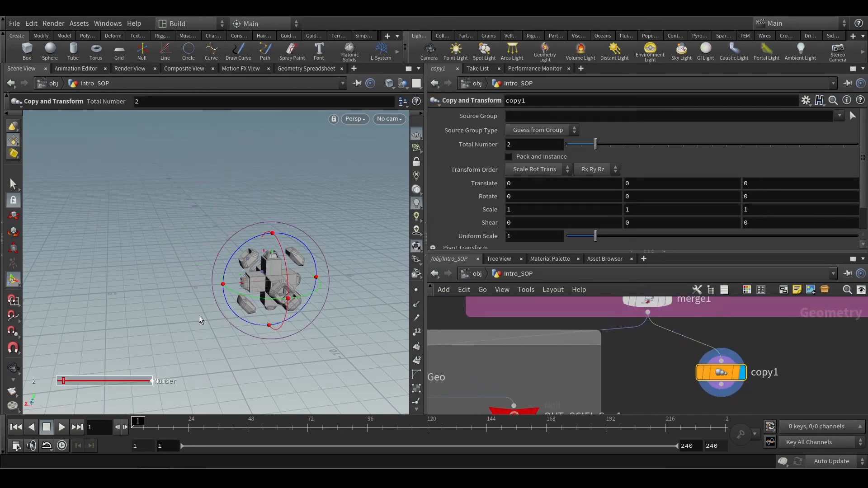
Step: Inspect the geometry output by copy1 in the viewport from several distances and angles
scroll(199, 315, "down", 10, "alt")
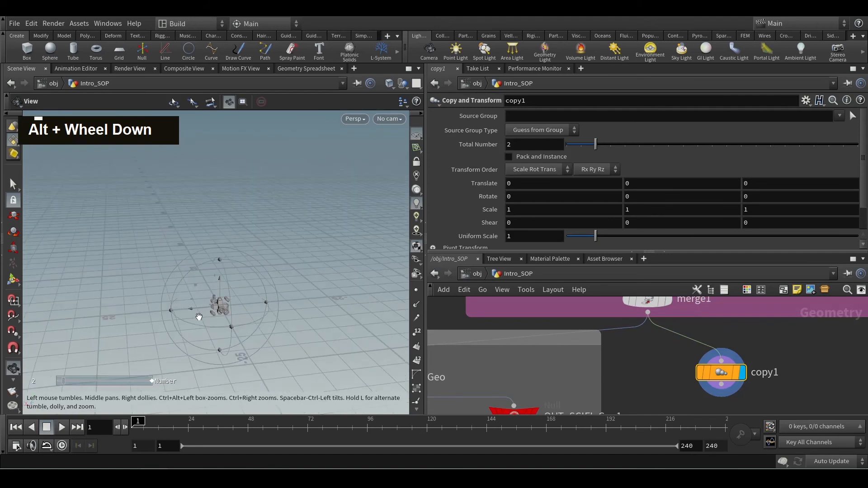
scroll(199, 316, "up", 8, "alt")
scroll(256, 301, "down", 5, "alt")
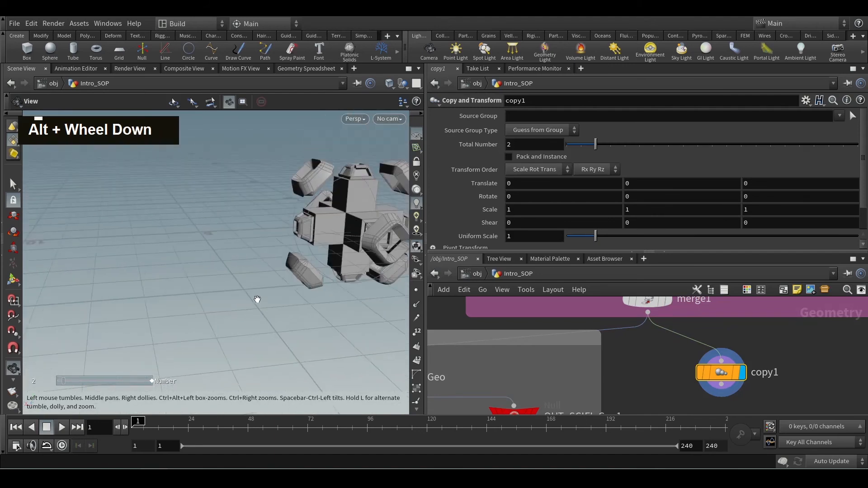
middle_click_drag(248, 311, 227, 312, "alt")
scroll(227, 311, "down", 3, "alt")
left_click_drag(217, 312, 189, 309, "alt")
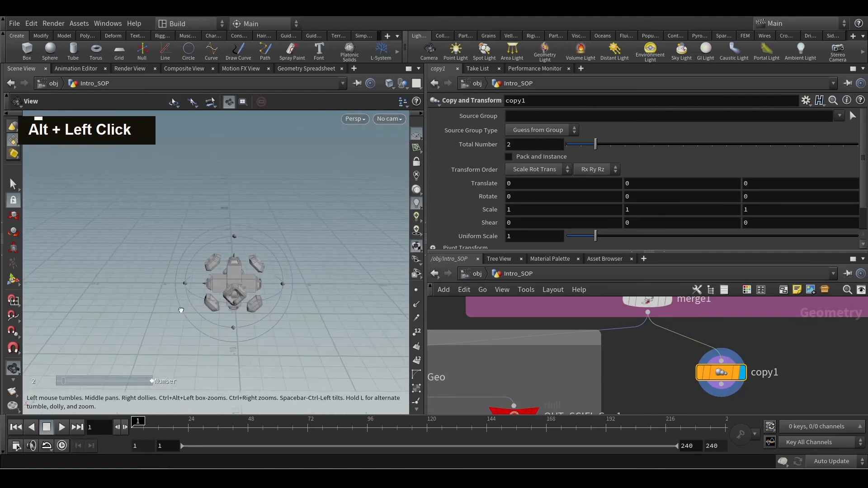
scroll(189, 309, "down", 2, "alt")
middle_click_drag(147, 324, 202, 322, "alt")
scroll(202, 322, "down", 2, "alt")
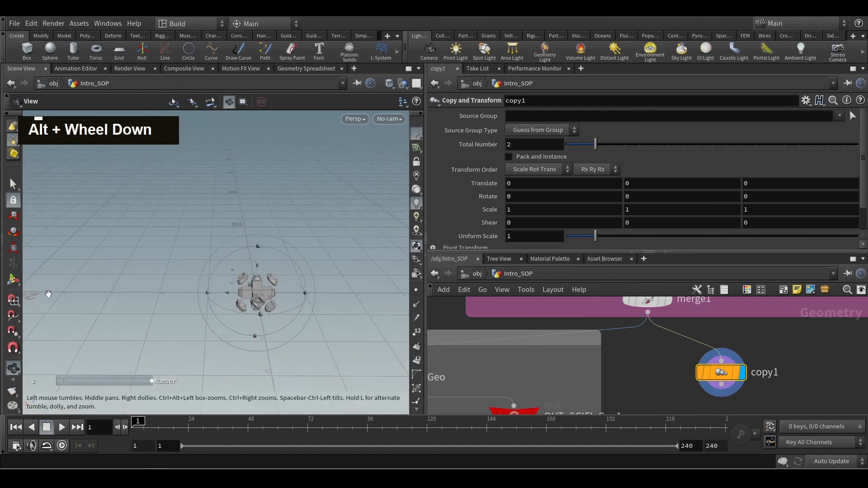
scroll(138, 313, "down", 2, "alt")
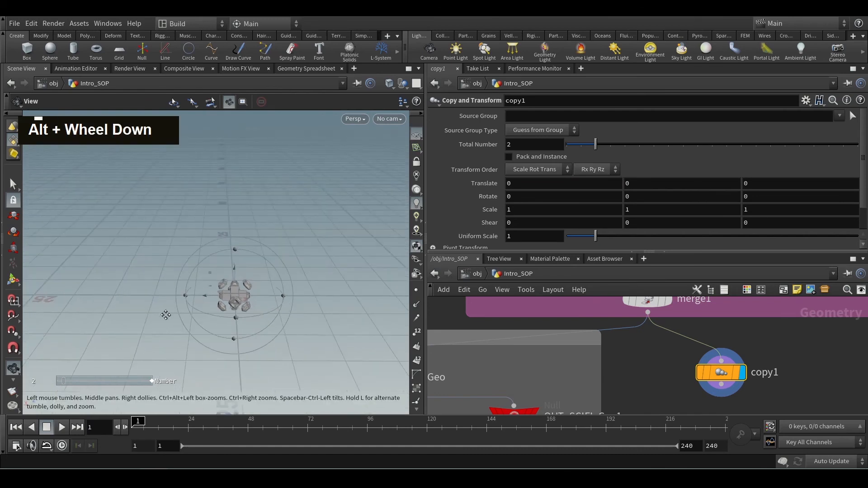
middle_click_drag(165, 315, 203, 314, "alt")
key("Return")
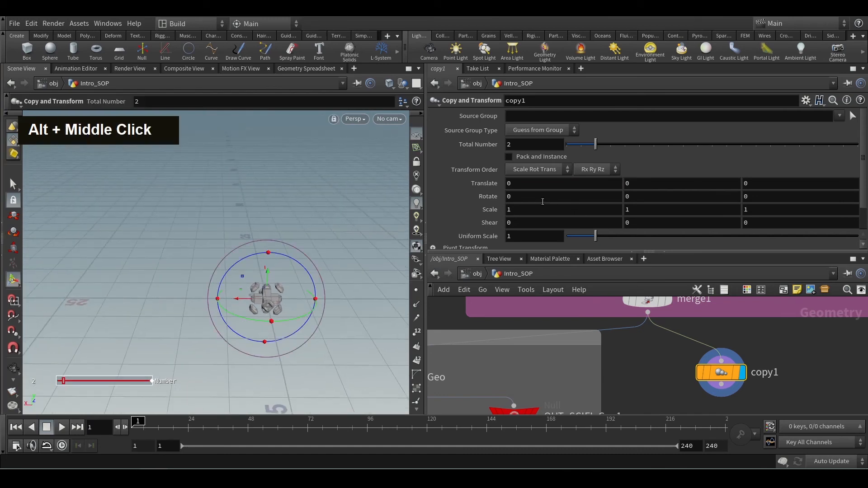
Step: Set copy1's X translation to 6 to space the copies apart
left_click(521, 187)
type("1")
key("Return")
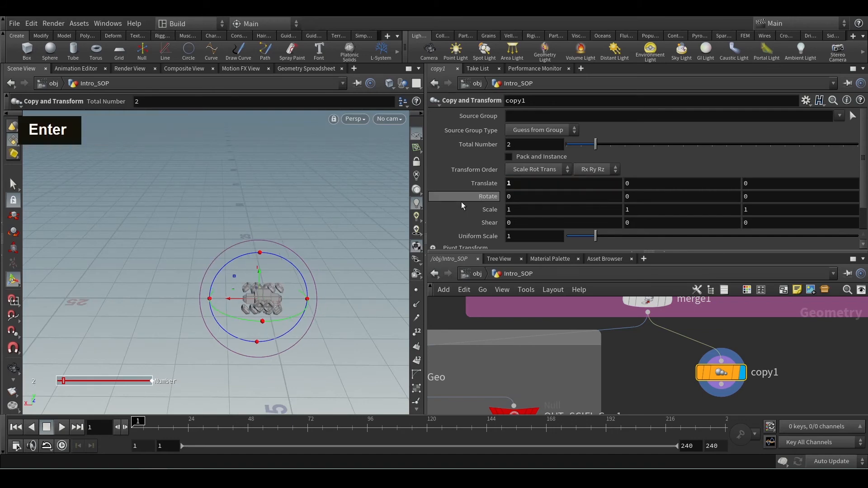
middle_click(519, 183)
middle_click_drag(518, 183, 408, 186)
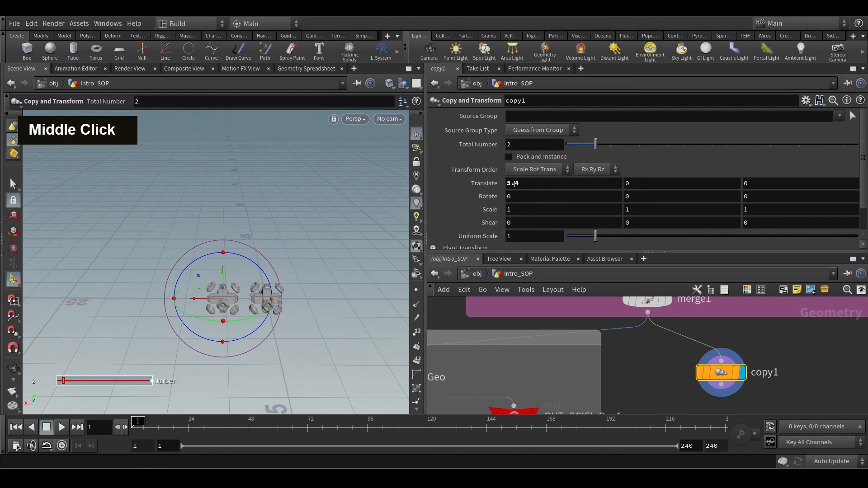
type("6")
key("Return")
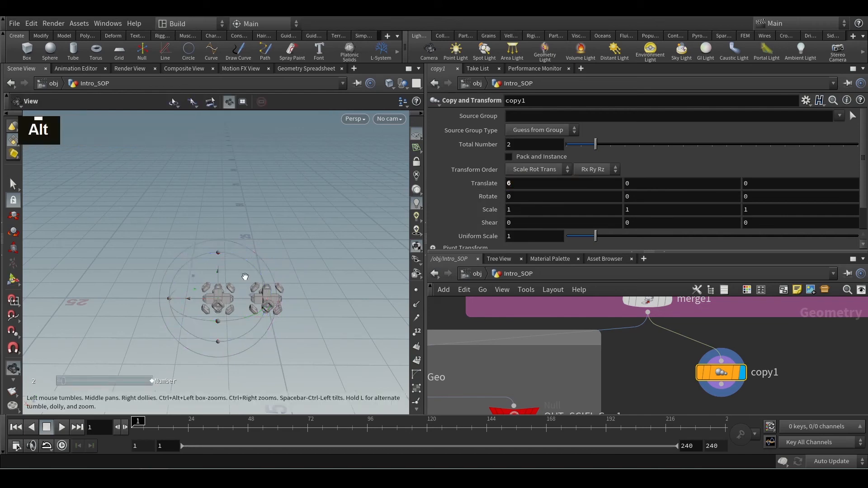
Step: Increase copy1's Total Number to 8 to produce a row of sci-fi shapes along X
scroll(238, 262, "up", 2, "alt")
key("Return")
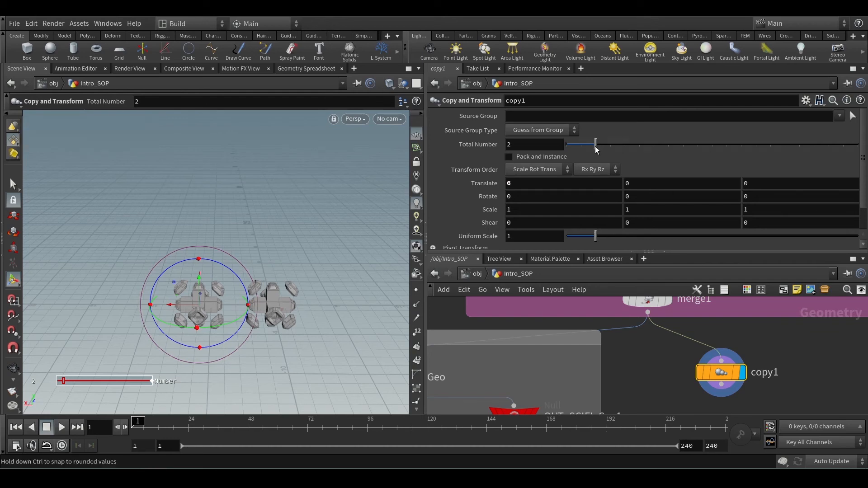
left_click_drag(602, 147, 623, 146)
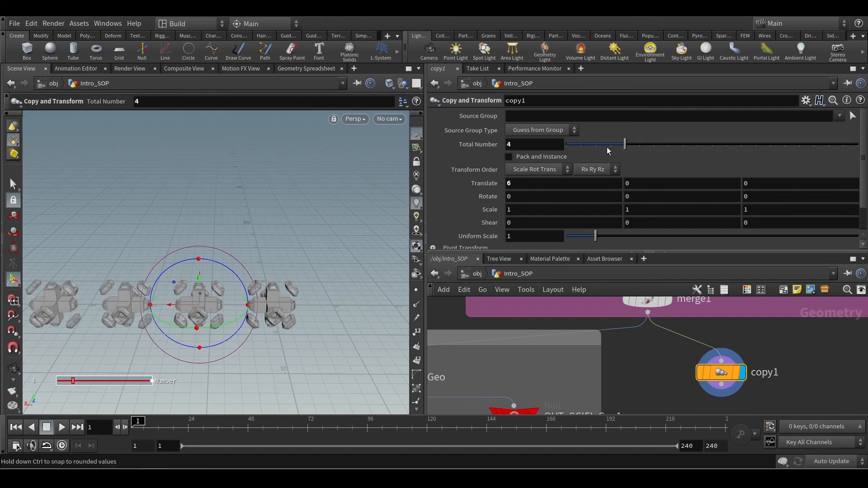
scroll(251, 215, "down", 5, "alt")
middle_click_drag(242, 242, 299, 265, "alt")
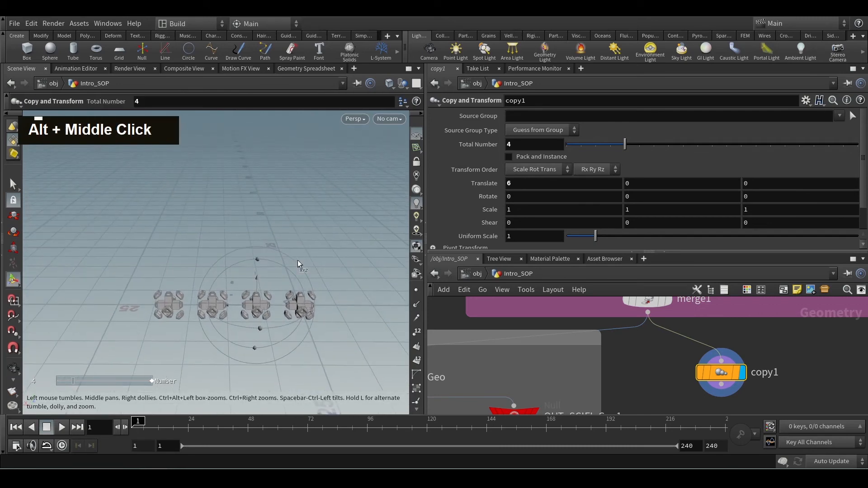
left_click_drag(635, 146, 683, 145)
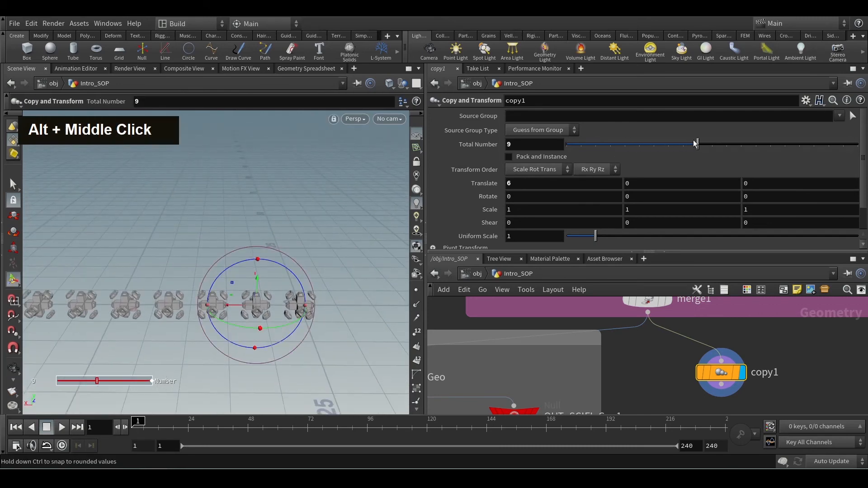
scroll(164, 240, "down", 3, "alt")
middle_click_drag(165, 240, 241, 247, "alt")
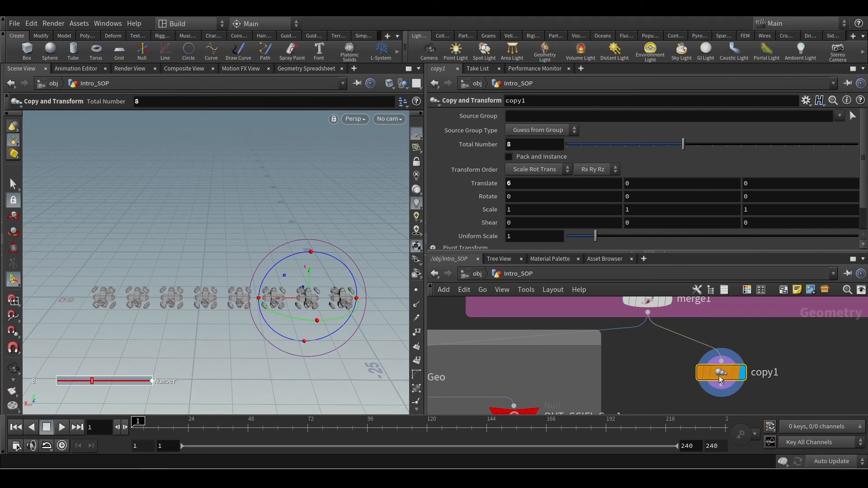
Step: Add a second Copy and Transform node below copy1, feed it from copy1's output and display it
middle_click_drag(724, 407, 682, 384)
key("Tab")
type("c")
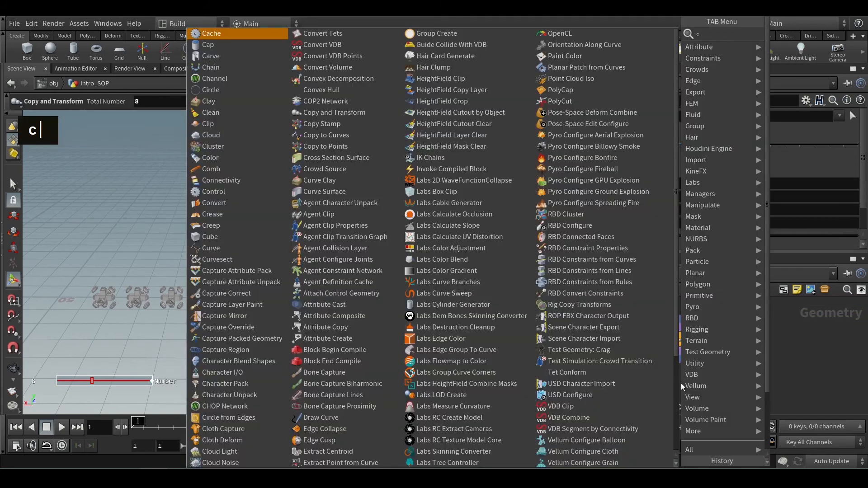
type("op")
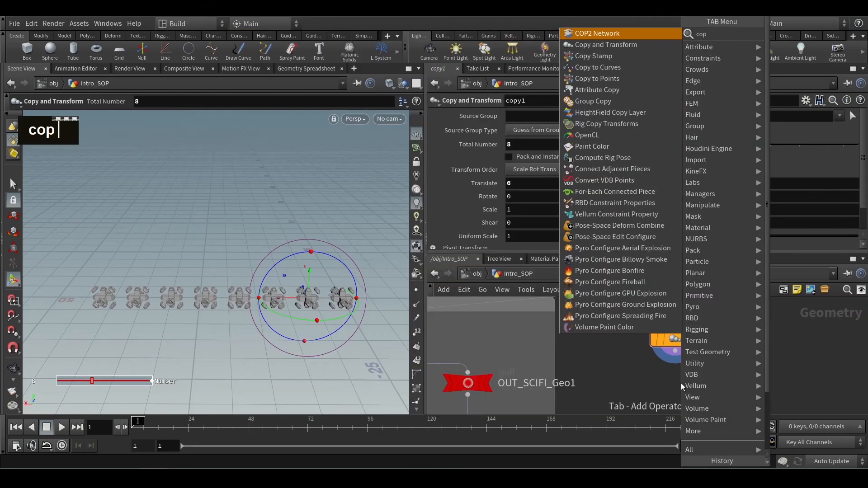
key("Down")
key("Return")
left_click(681, 385)
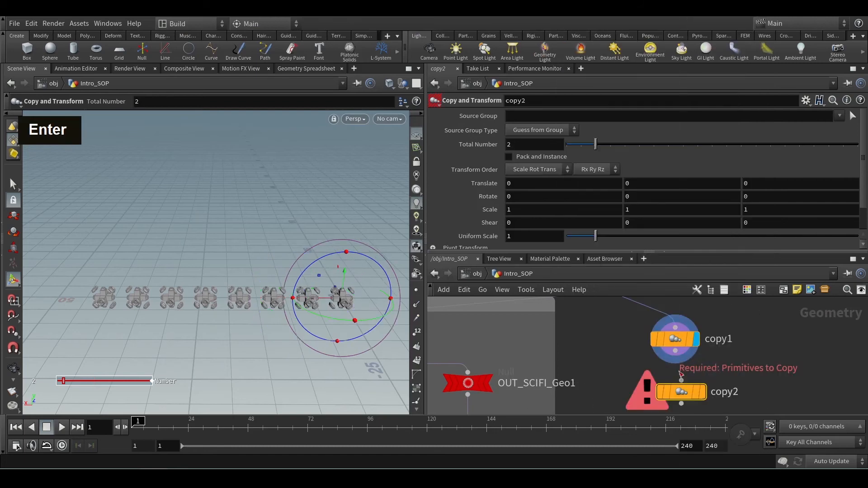
left_click_drag(681, 375, 675, 351)
double_click(702, 392)
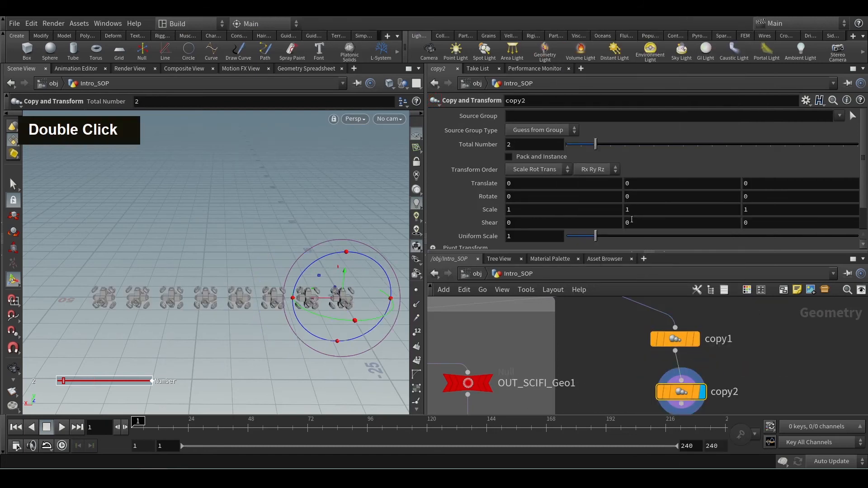
Step: Set copy2's Z translation to 6 to offset the duplicated row
double_click(644, 184)
key("Tab")
key("BackSpace")
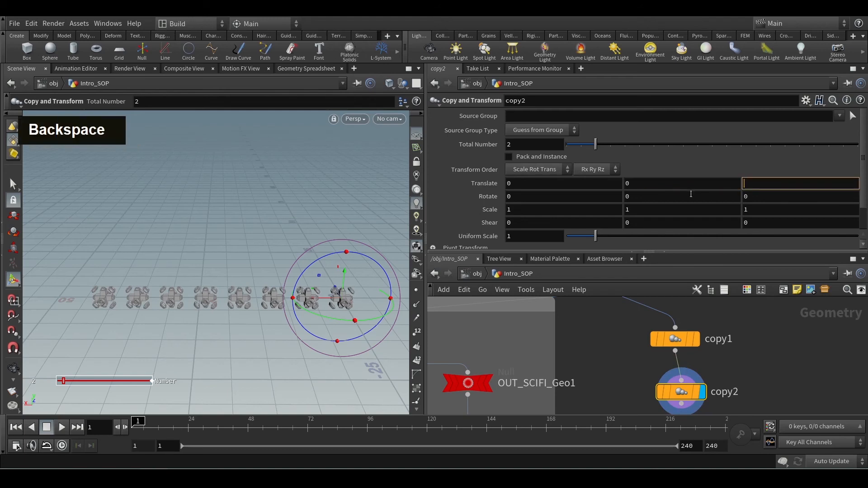
type("6")
key("Return")
Step: Increase copy2's Total Number to 8 to repeat the row into a grid of shapes
key("alt")
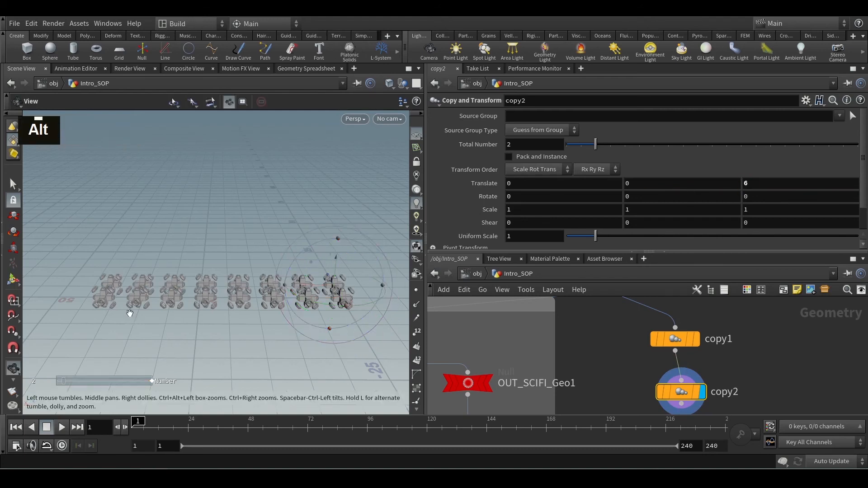
left_click_drag(130, 313, 242, 322, "alt")
key("Return")
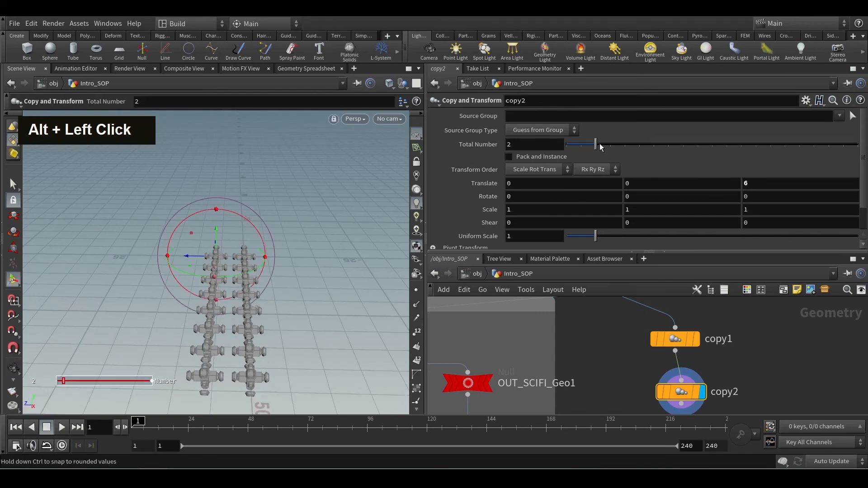
left_click_drag(601, 148, 684, 138)
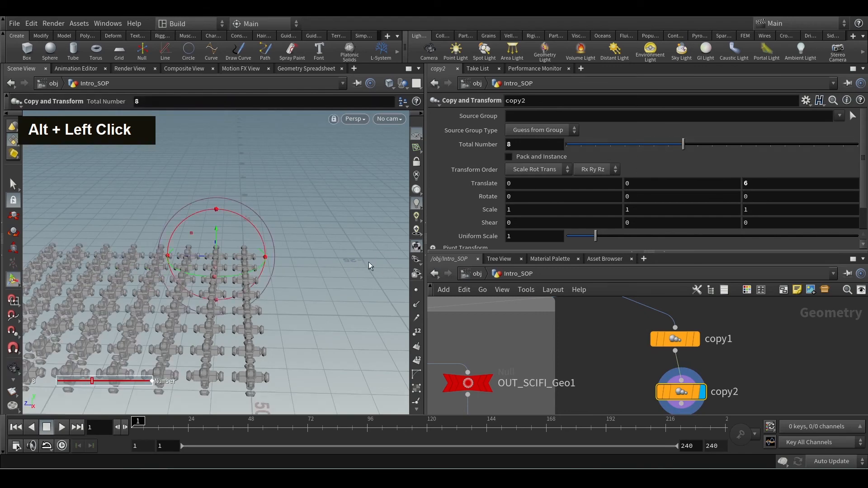
scroll(360, 271, "down", 4, "alt")
scroll(651, 341, "down", 4, "alt")
middle_click_drag(651, 341, 654, 337, "alt")
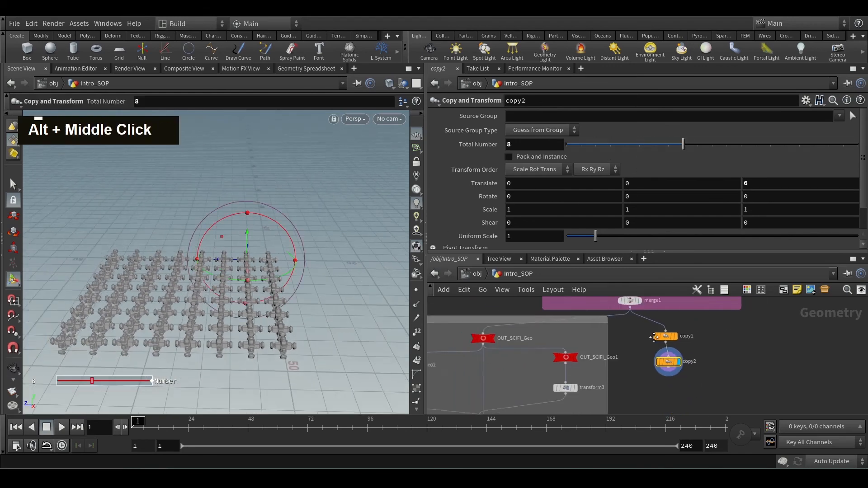
Step: Display merge3 to view the manually duplicated sci-fi shapes from the boxed Null and Transform branches
scroll(689, 334, "down", 3, "alt")
left_click_drag(678, 324, 552, 378)
scroll(638, 367, "up", 3)
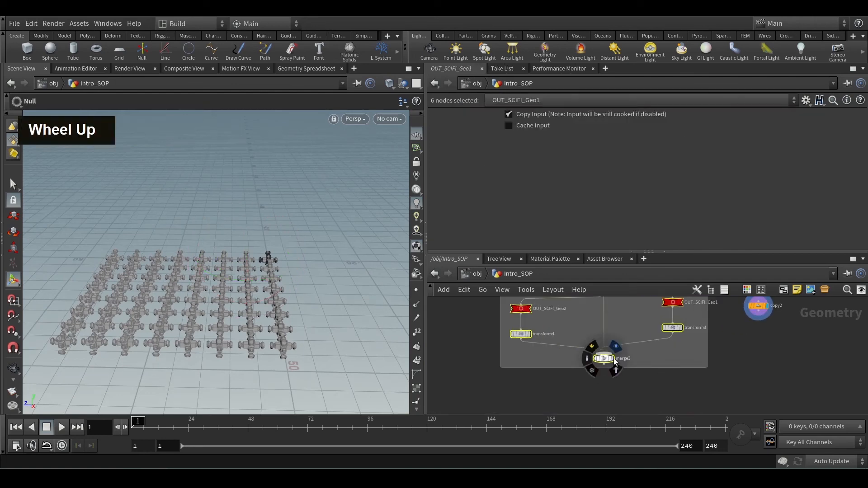
left_click(615, 346)
left_click(606, 362)
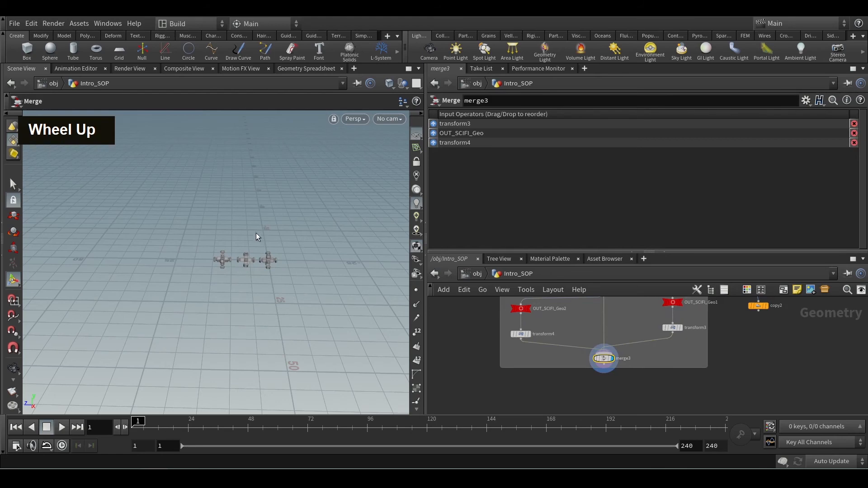
Step: Display copy2 again and inspect the grid of sci-fi shapes from another angle
middle_click_drag(787, 337, 768, 390)
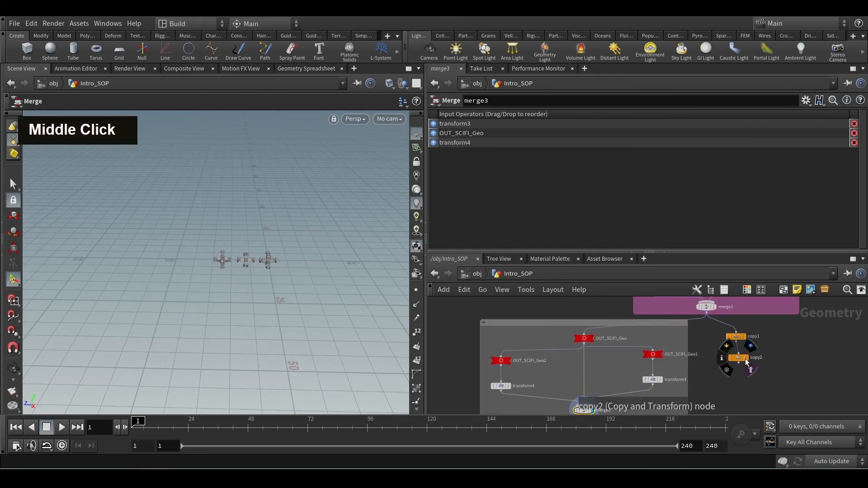
left_click(751, 346)
left_click(739, 361)
left_click_drag(335, 313, 263, 331, "alt")
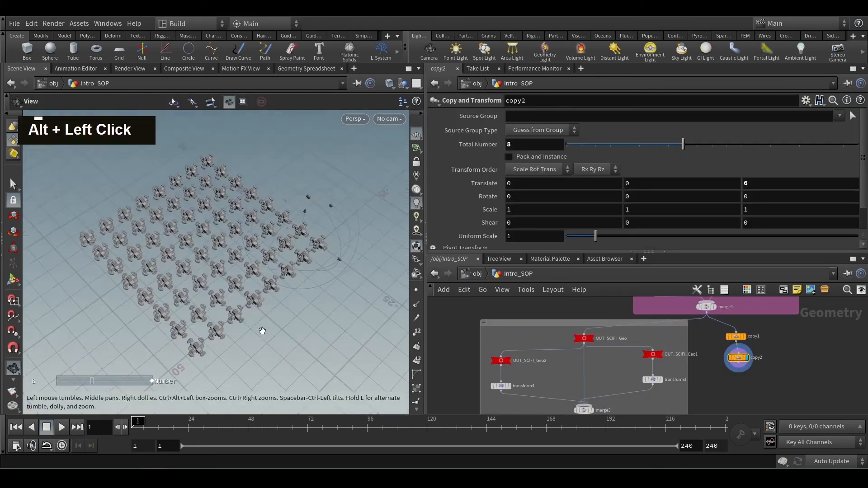
scroll(263, 331, "up", 3, "alt")
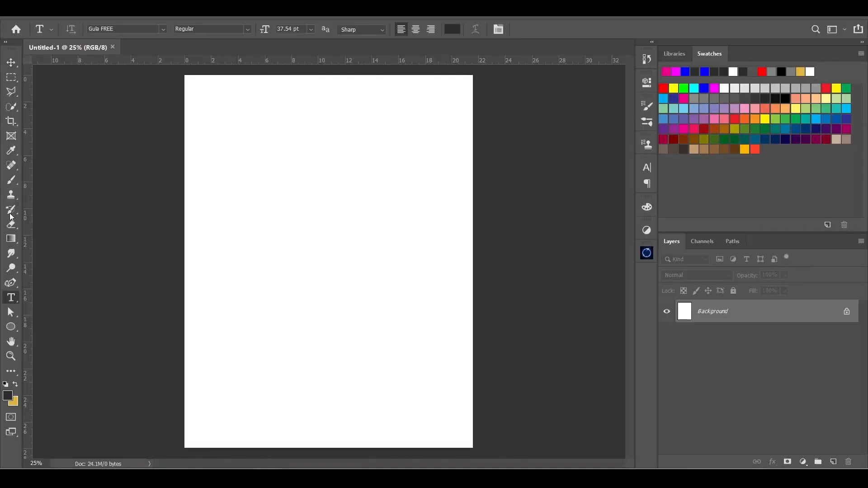
Step: Switch to Photoshop, place the letter A as text near the blank page's upper-left corner and duplicate it beside the original
left_click(232, 107)
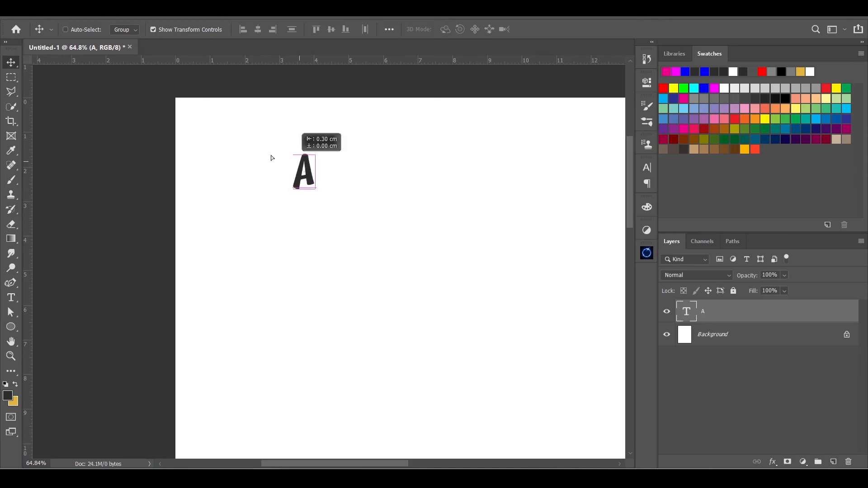
left_click_drag(301, 171, 265, 130)
key("alt")
scroll(366, 172, "down", 4, "alt")
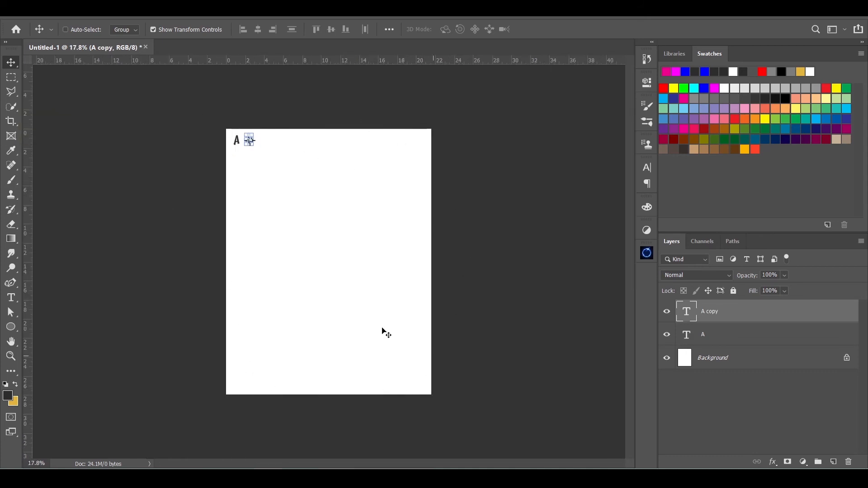
Step: Duplicate the letter A further along the same row until it holds five letters
scroll(249, 116, "up", 3, "alt")
left_click_drag(250, 113, 277, 257)
scroll(221, 218, "up", 5, "alt")
left_click_drag(208, 204, 420, 206, "alt")
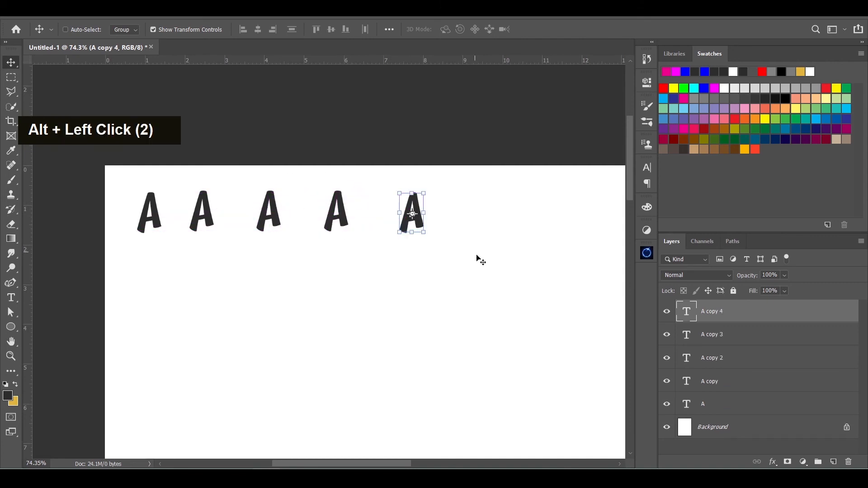
left_click_drag(476, 256, 240, 210)
key("ctrl+z")
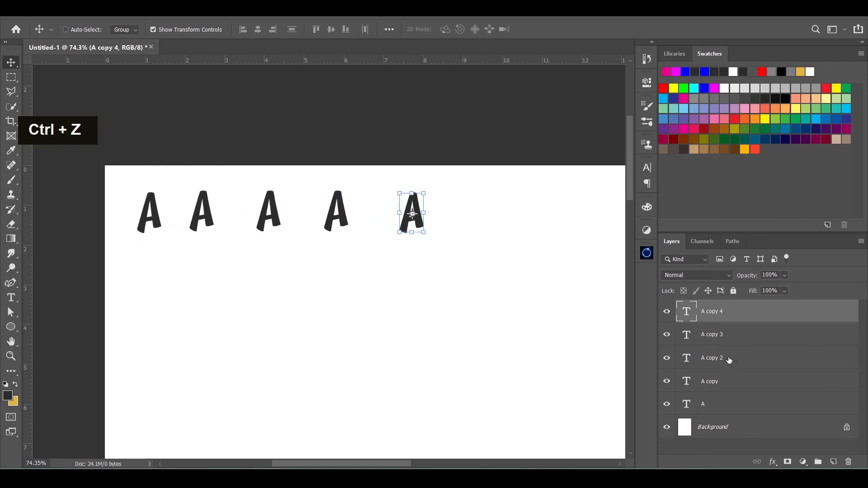
Step: Duplicate all five letter A layers together, about 7.93 cm further along the row
left_click(704, 402, "shift")
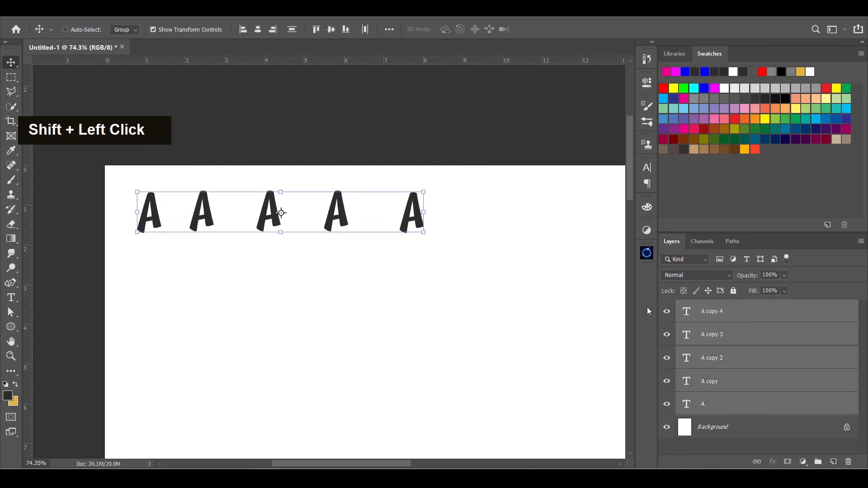
scroll(445, 275, "down", 2, "alt")
scroll(446, 277, "down", 1, "alt")
left_click_drag(484, 281, 324, 266)
scroll(337, 268, "down", 2, "alt")
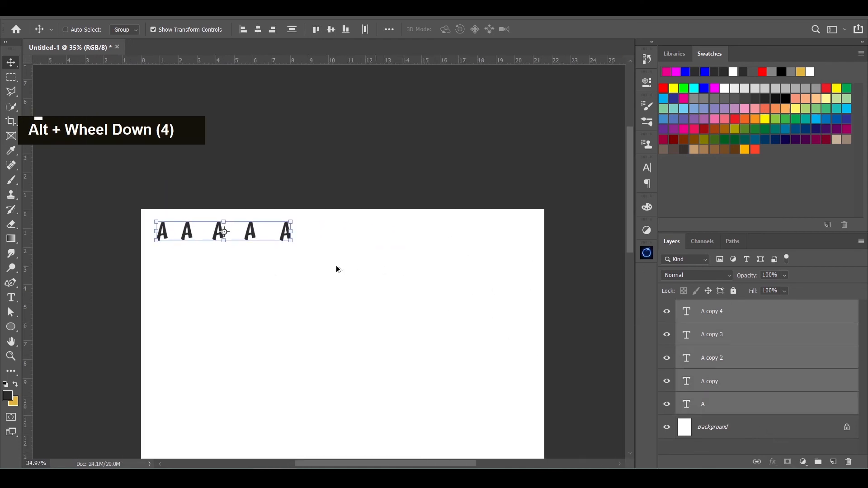
left_click_drag(283, 236, 431, 236, "alt")
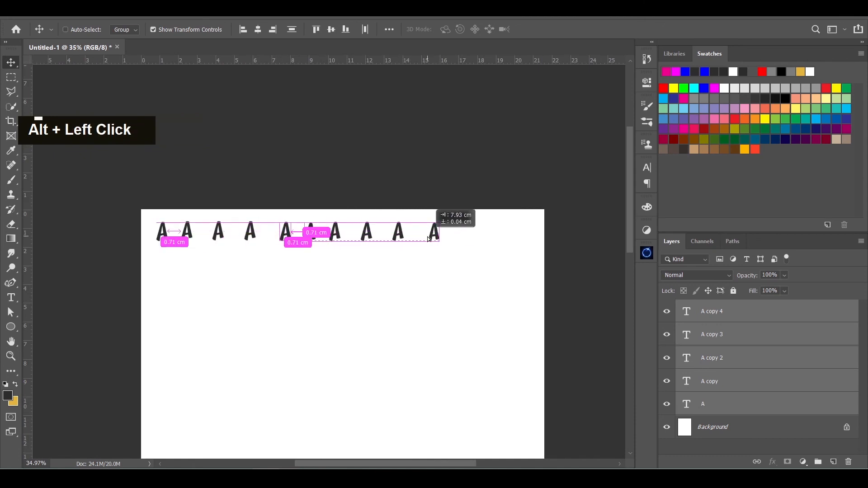
Step: Duplicate the row's last two letters to extend it to the page's far edge
left_click(723, 333)
left_click(724, 319, "shift")
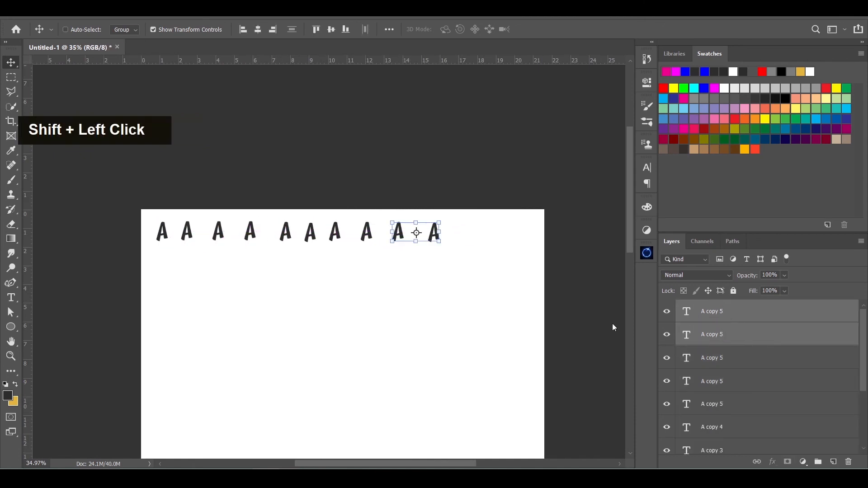
left_click_drag(433, 237, 517, 236, "alt")
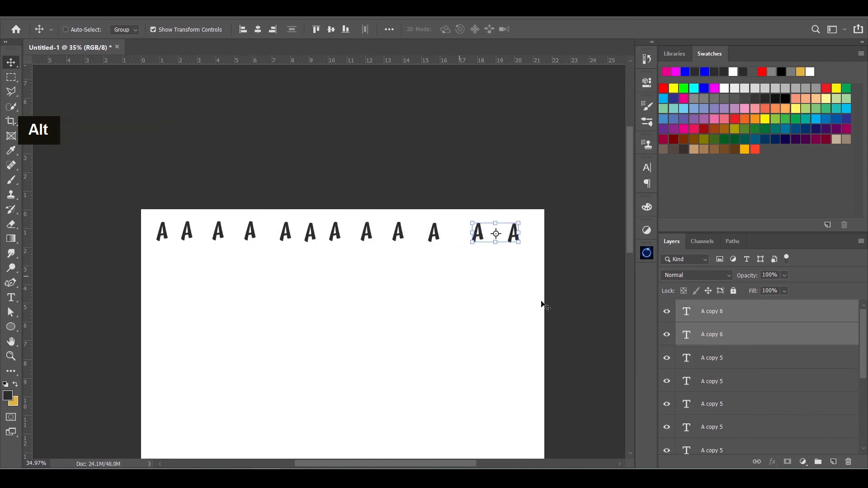
Step: Group all the letter layers of the row, from A to the last A copy 6
left_click(739, 314)
scroll(737, 345, "down", 5)
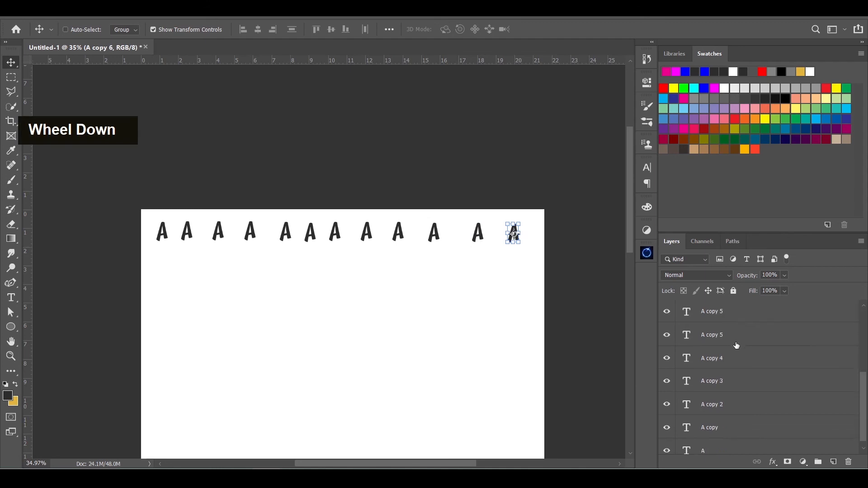
left_click(727, 420)
scroll(734, 320, "up", 5)
left_click(760, 313, "shift")
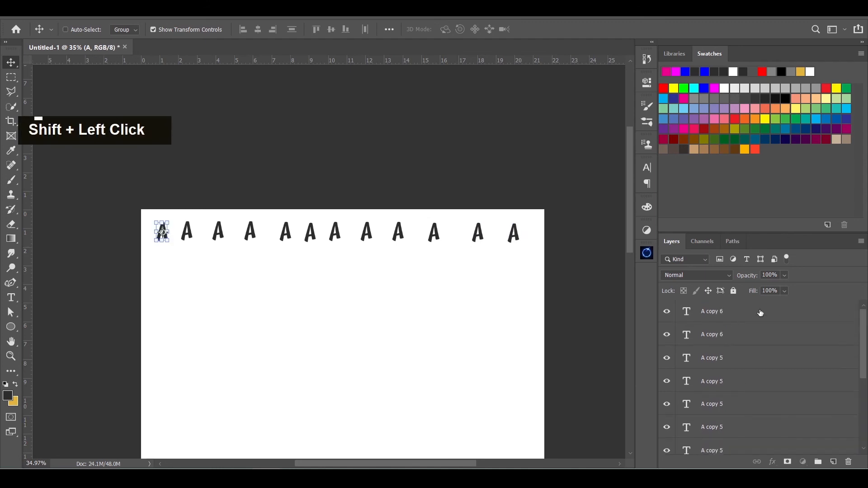
key("ctrl+g")
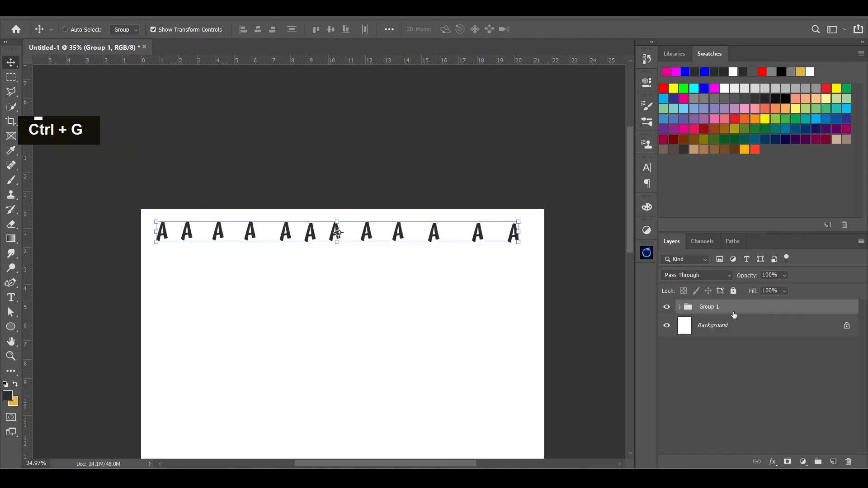
Step: Rename the group of letter layers as 1
double_click(710, 308)
type("1")
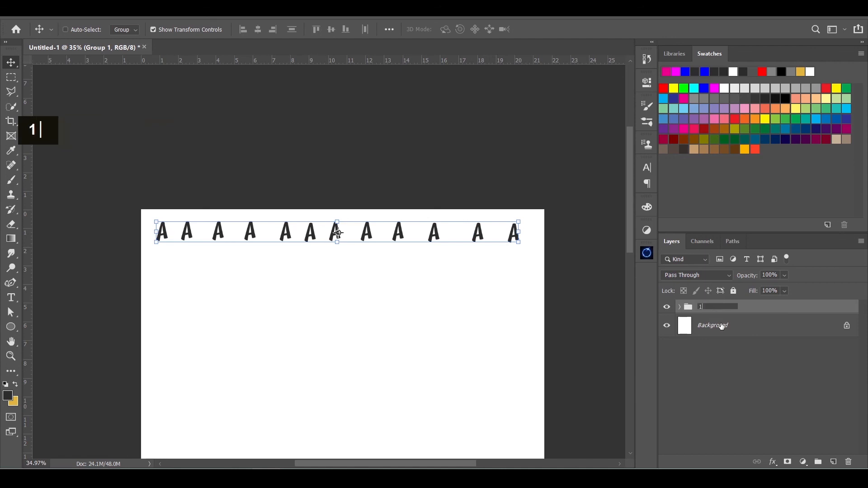
left_click(703, 330)
left_click(720, 311)
Step: Duplicate group 1 twice vertically to form three rows, and put the three row groups into one group
scroll(379, 257, "down", 2, "alt")
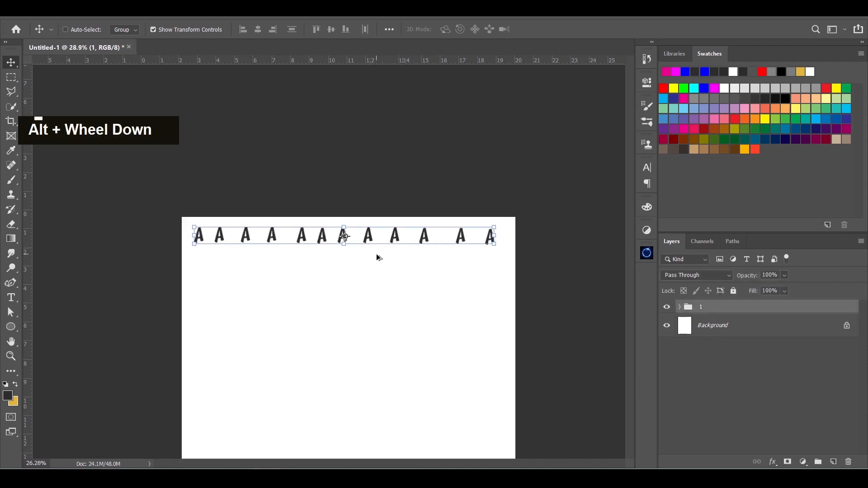
left_click_drag(347, 89, 351, 149, "alt")
left_click(725, 337)
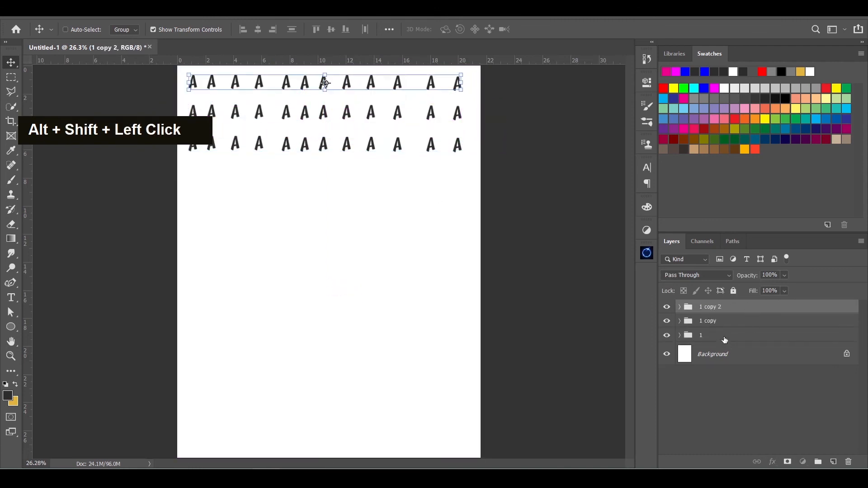
left_click(721, 306, "shift")
key("ctrl+g")
Step: Duplicate the three-row group straight below itself, and copy both groups further down to make twelve rows of letters
key("alt")
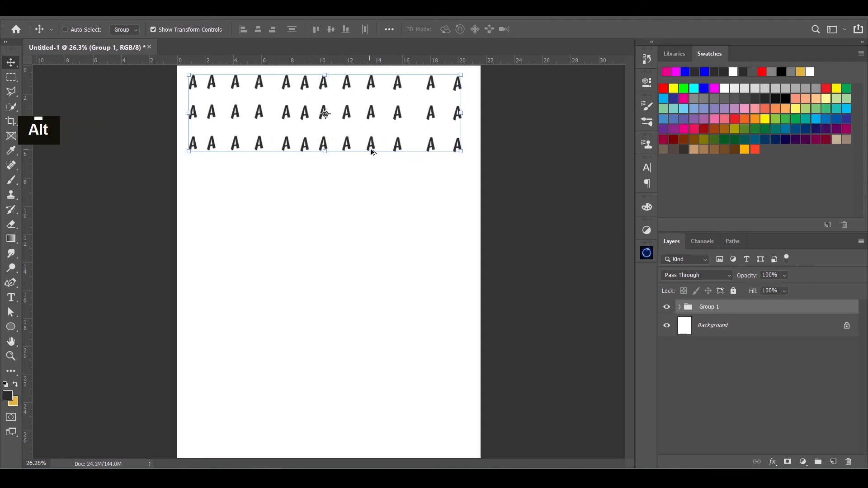
left_click_drag(372, 153, 408, 251, "alt+shift")
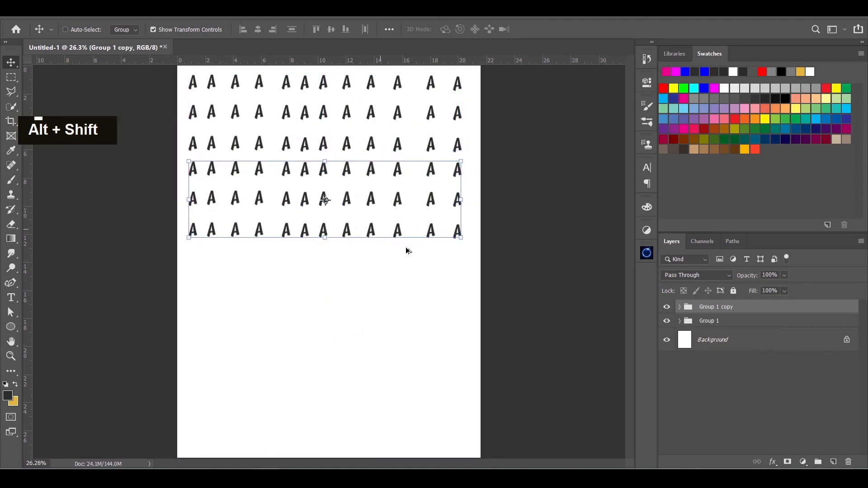
left_click(711, 326, "ctrl")
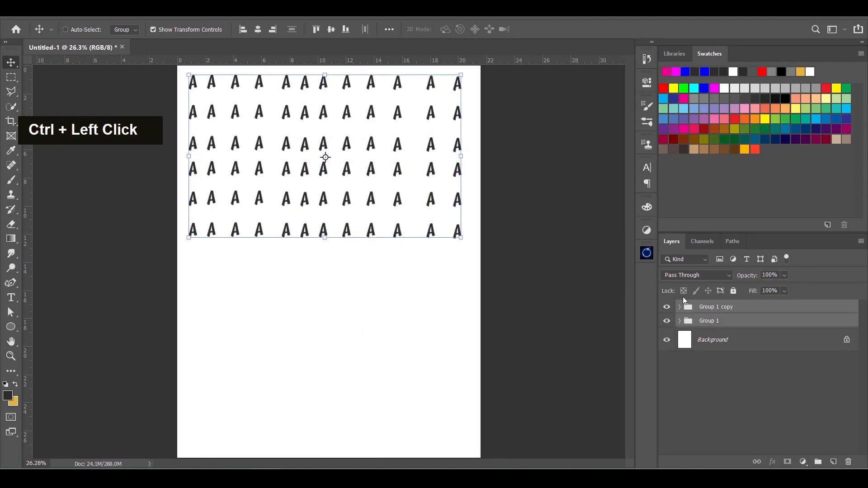
left_click_drag(395, 202, 406, 372, "alt+shift")
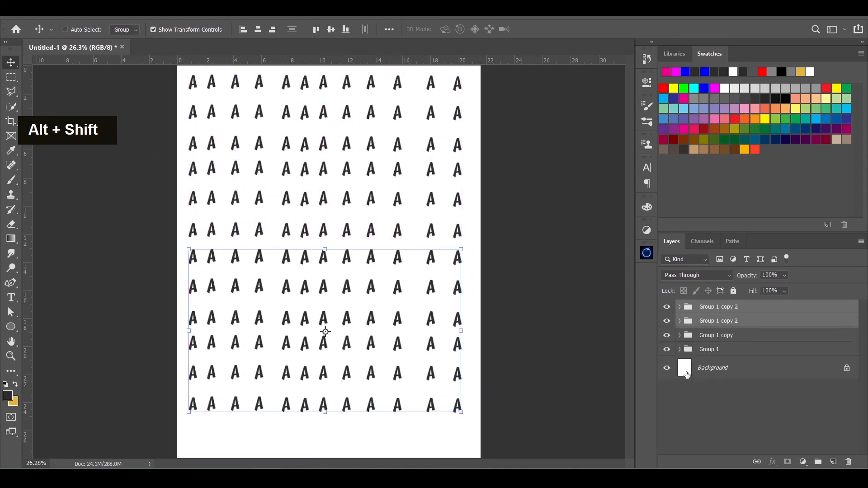
left_click(708, 415)
scroll(496, 312, "down", 3, "alt")
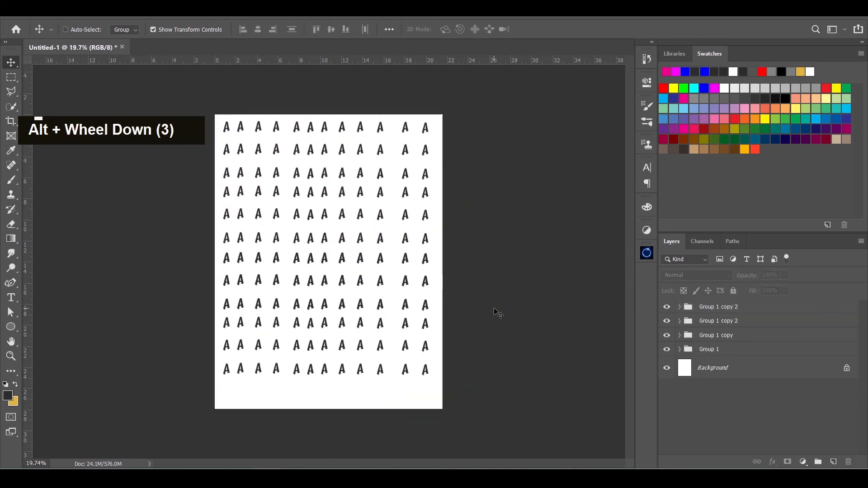
scroll(489, 345, "up", 1, "alt")
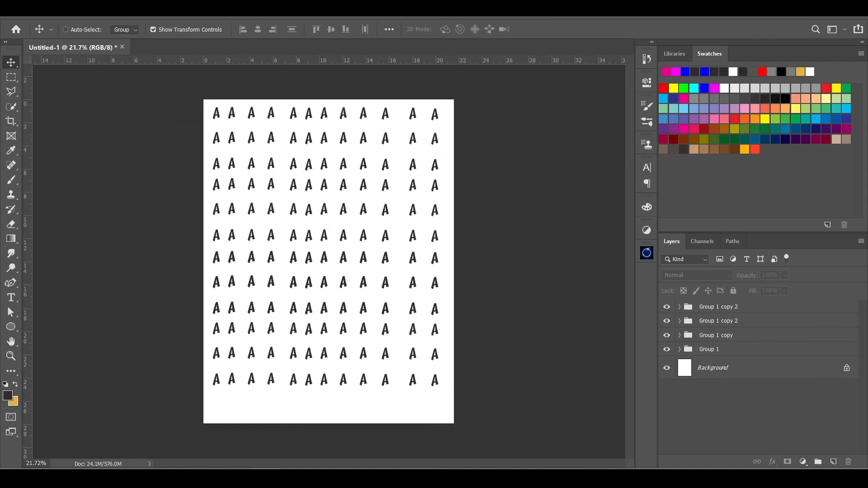
Step: Switch back to Houdini and review the chained copy1 and copy2 nodes and merge1's original sci-fi shape
left_click(156, 479)
middle_click_drag(730, 380, 722, 329)
left_click_drag(718, 304, 579, 408)
scroll(530, 355, "down", 3)
middle_click_drag(531, 356, 631, 357)
scroll(631, 357, "down", 1)
scroll(678, 360, "up", 5)
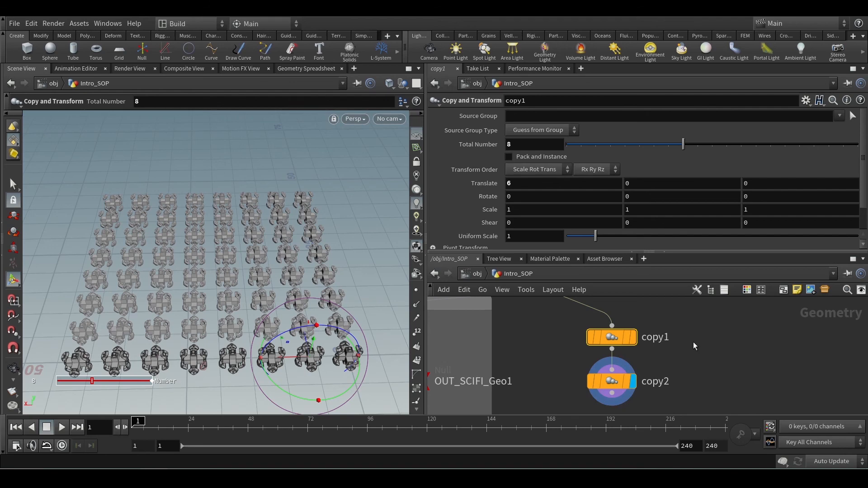
scroll(693, 343, "down", 4)
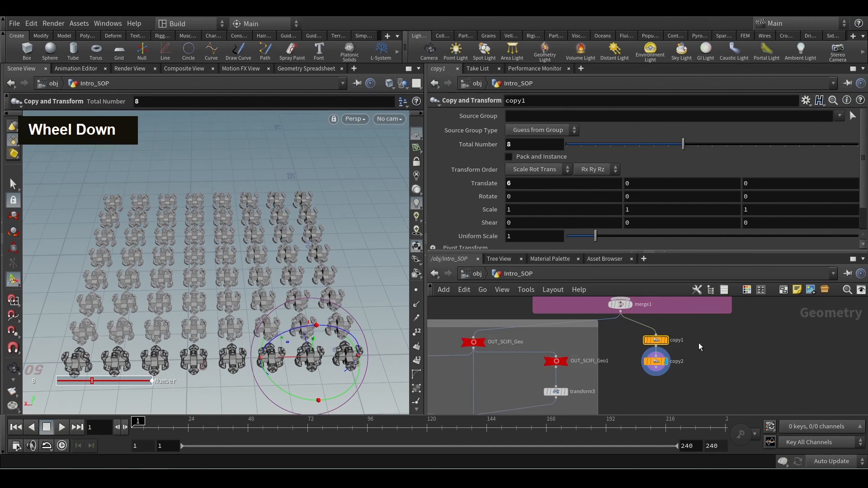
middle_click_drag(704, 338, 711, 378)
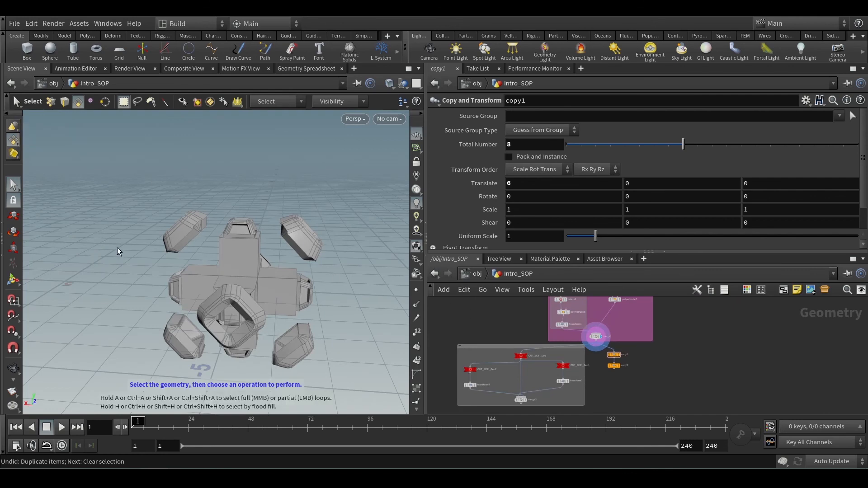
scroll(636, 357, "up", 4, "alt")
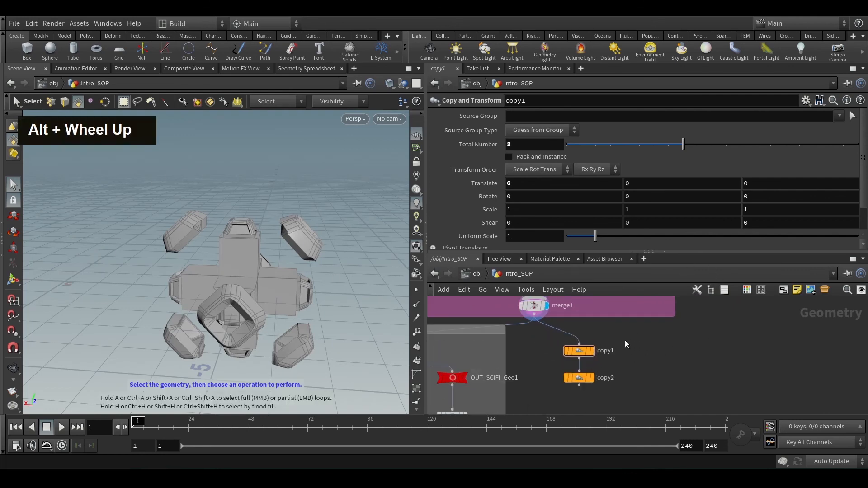
scroll(217, 280, "down", 4, "alt")
left_click_drag(226, 278, 186, 282, "alt")
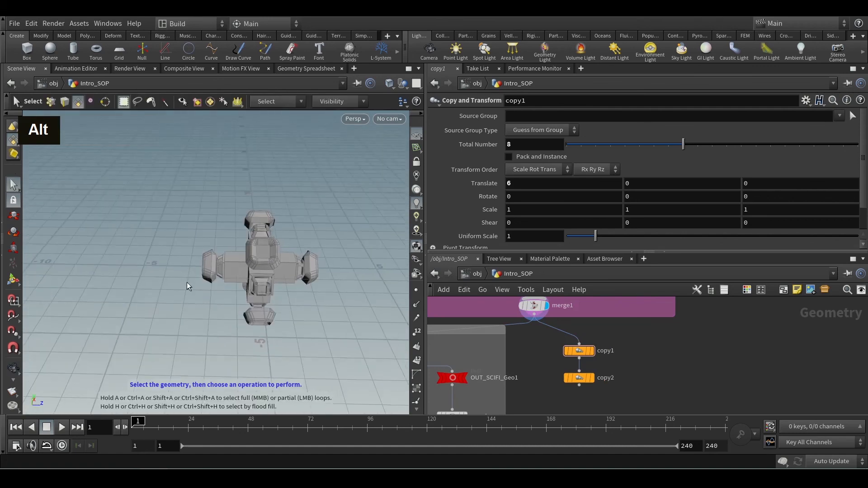